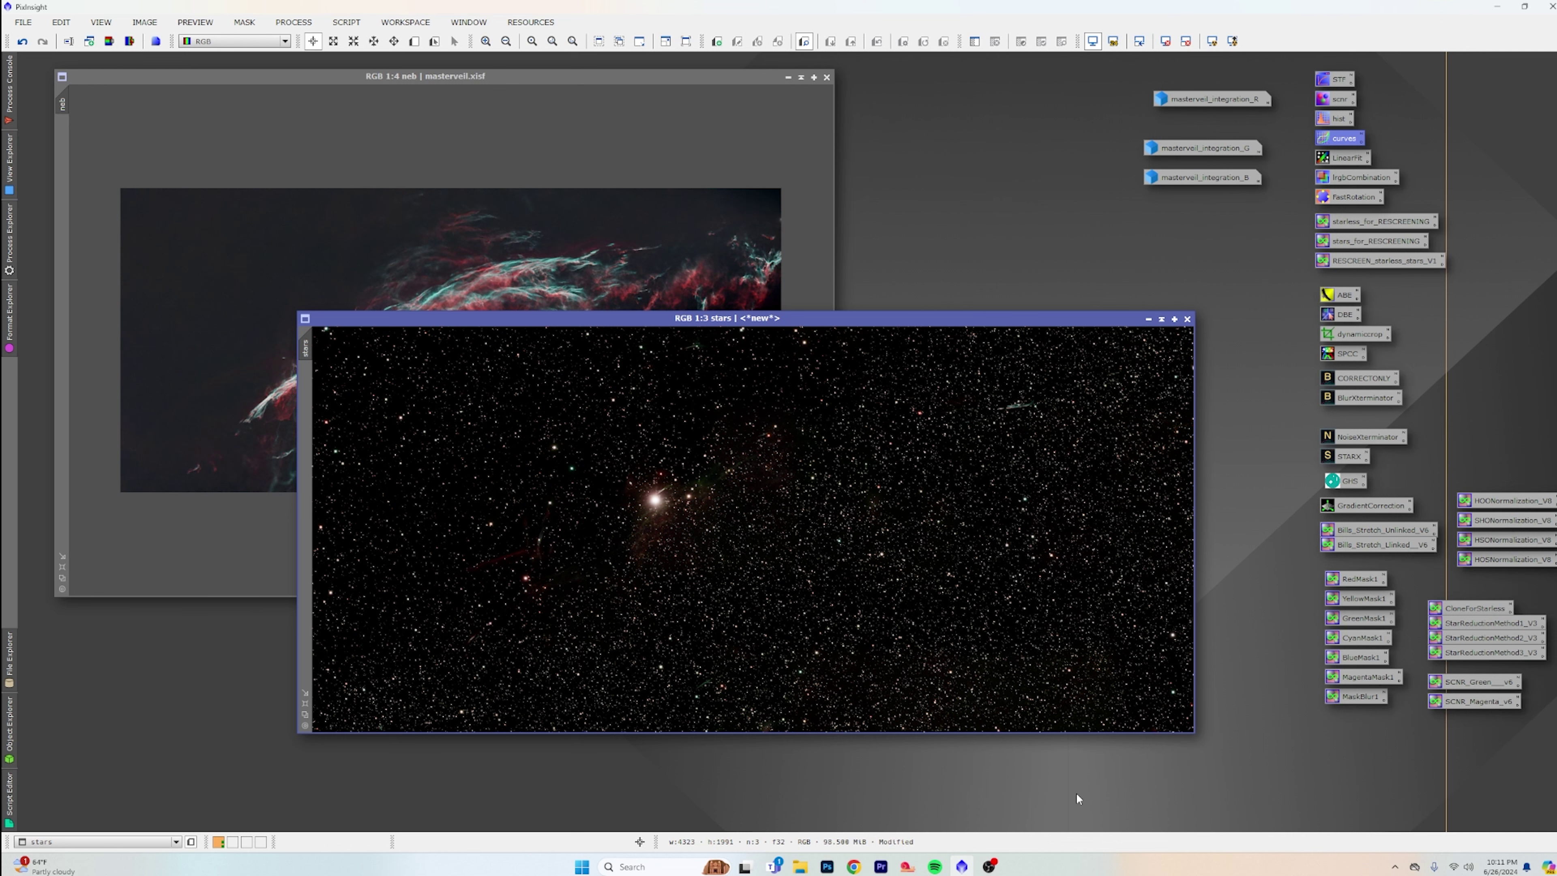
Step: Bring the masterveil neb window to the front in PixInsight and zoom in and out to inspect it
left_click(579, 80)
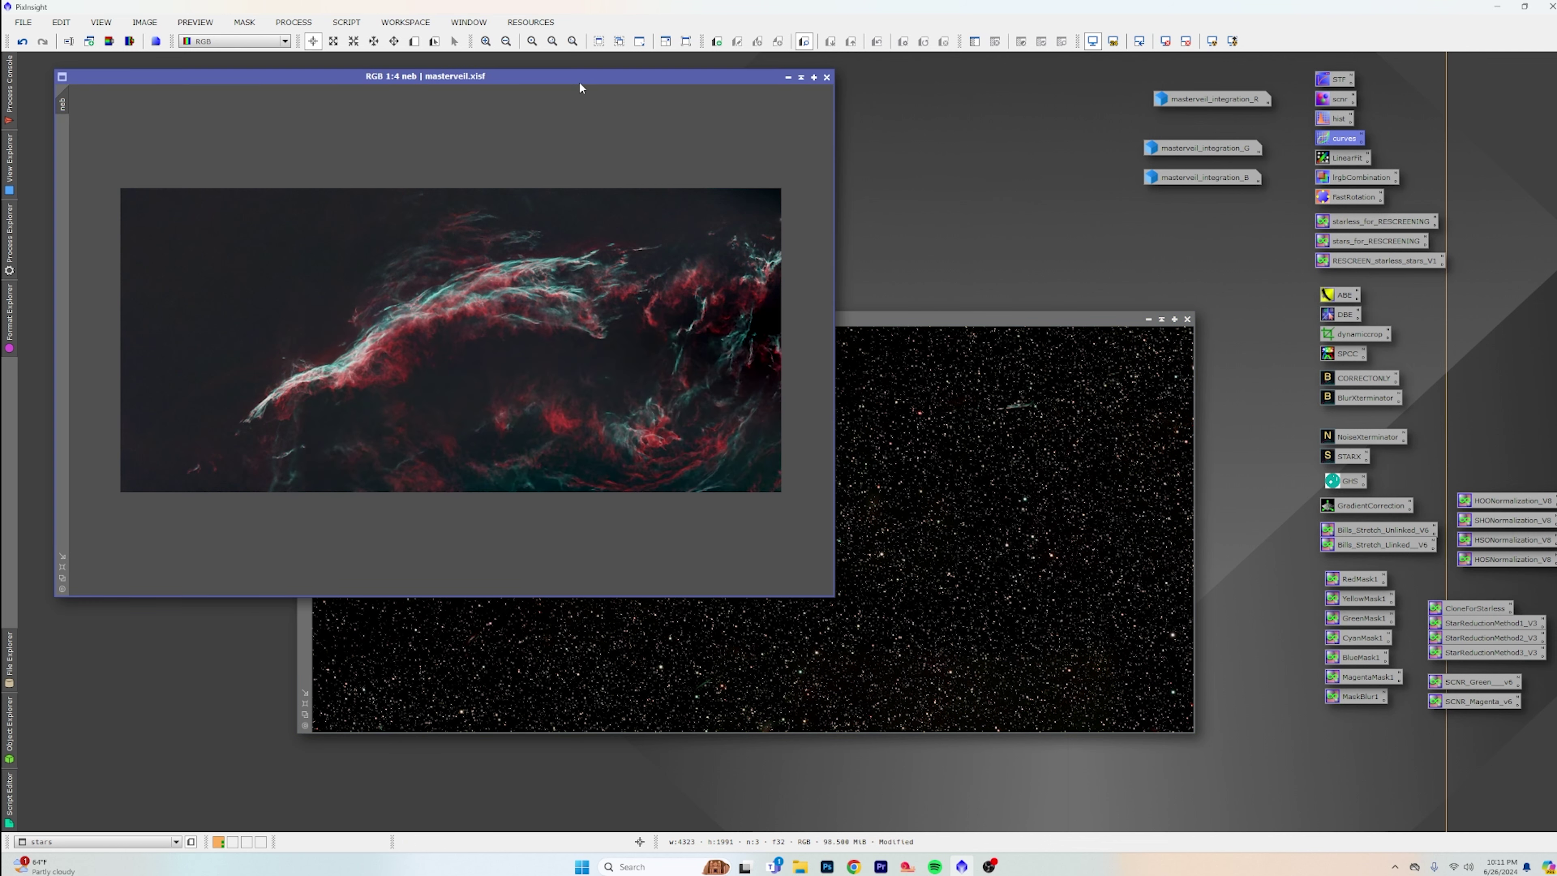
scroll(554, 355, "up", 3)
scroll(553, 353, "down", 1)
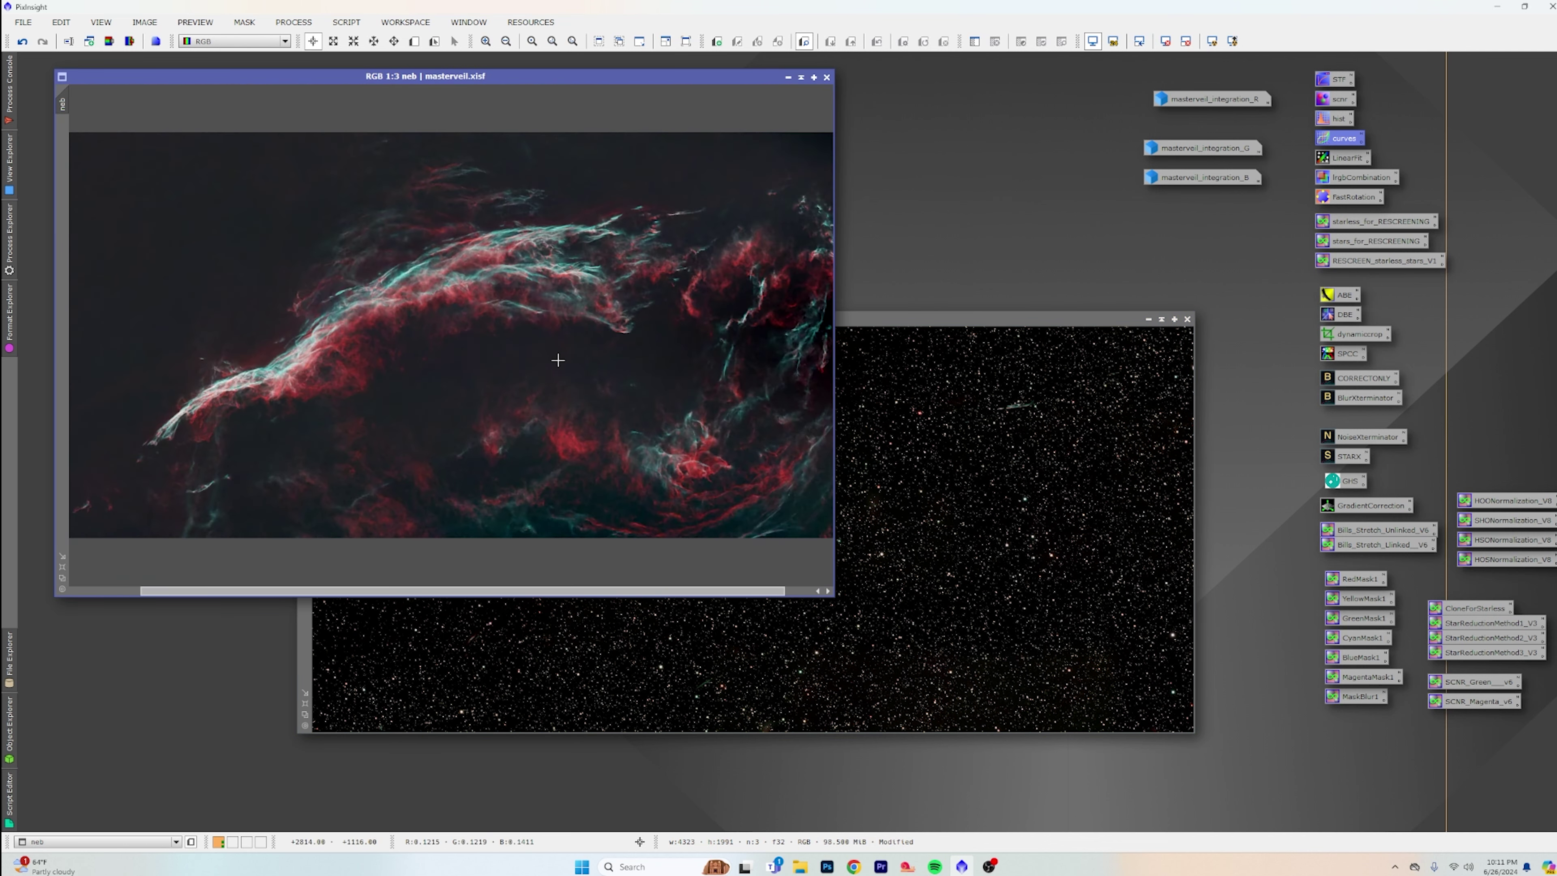
scroll(558, 359, "up", 1)
scroll(559, 363, "down", 1)
scroll(562, 364, "down", 2)
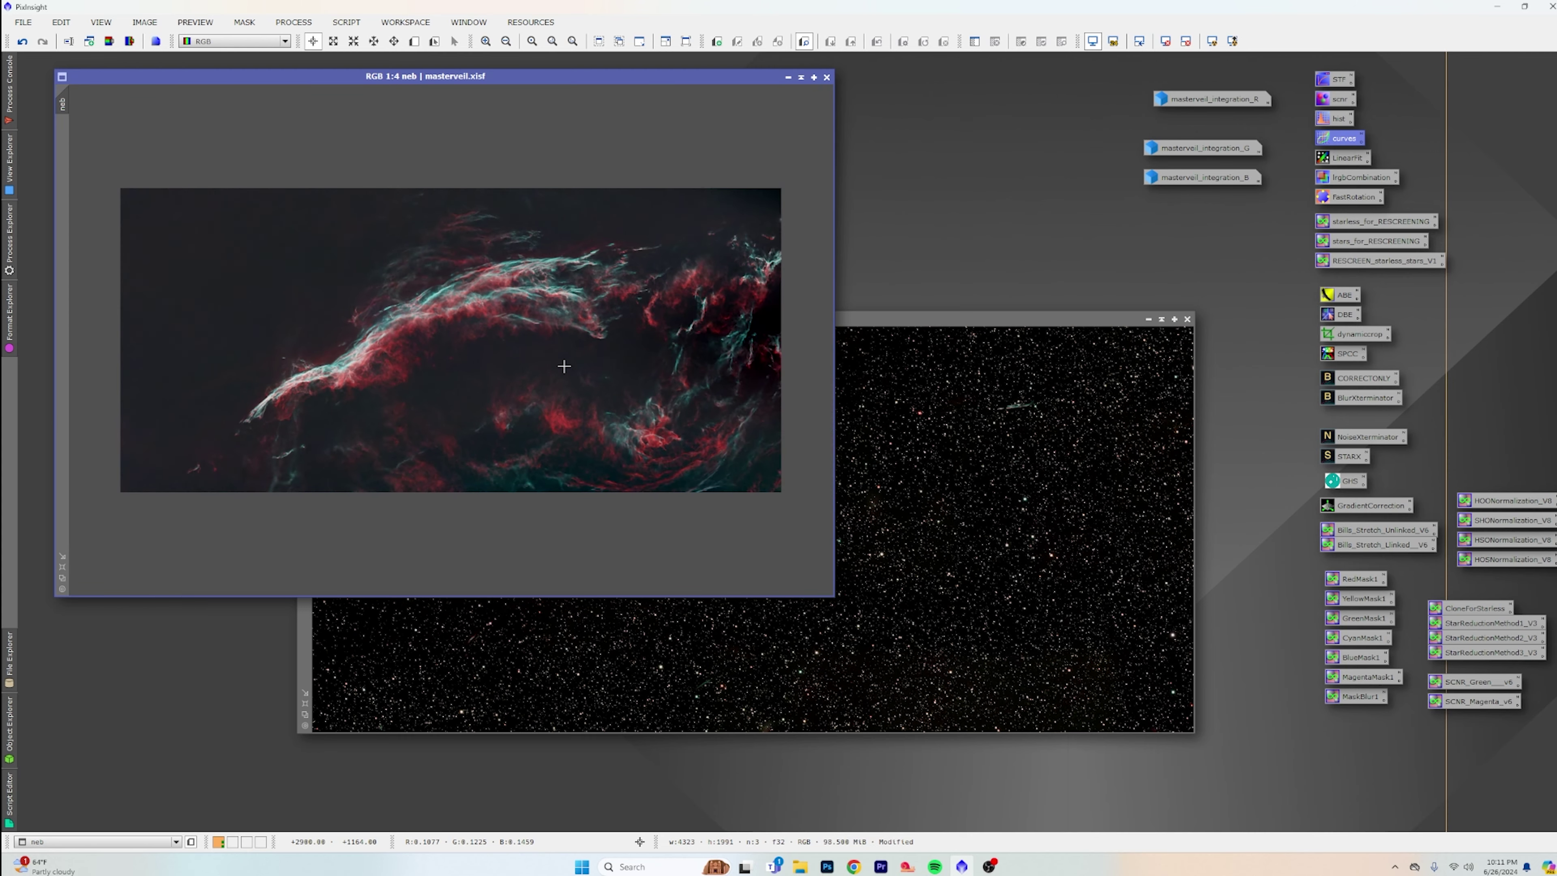
scroll(565, 366, "up", 1)
scroll(565, 366, "down", 1)
Step: Switch from PixInsight over to Photoshop's home screen
left_click(827, 868)
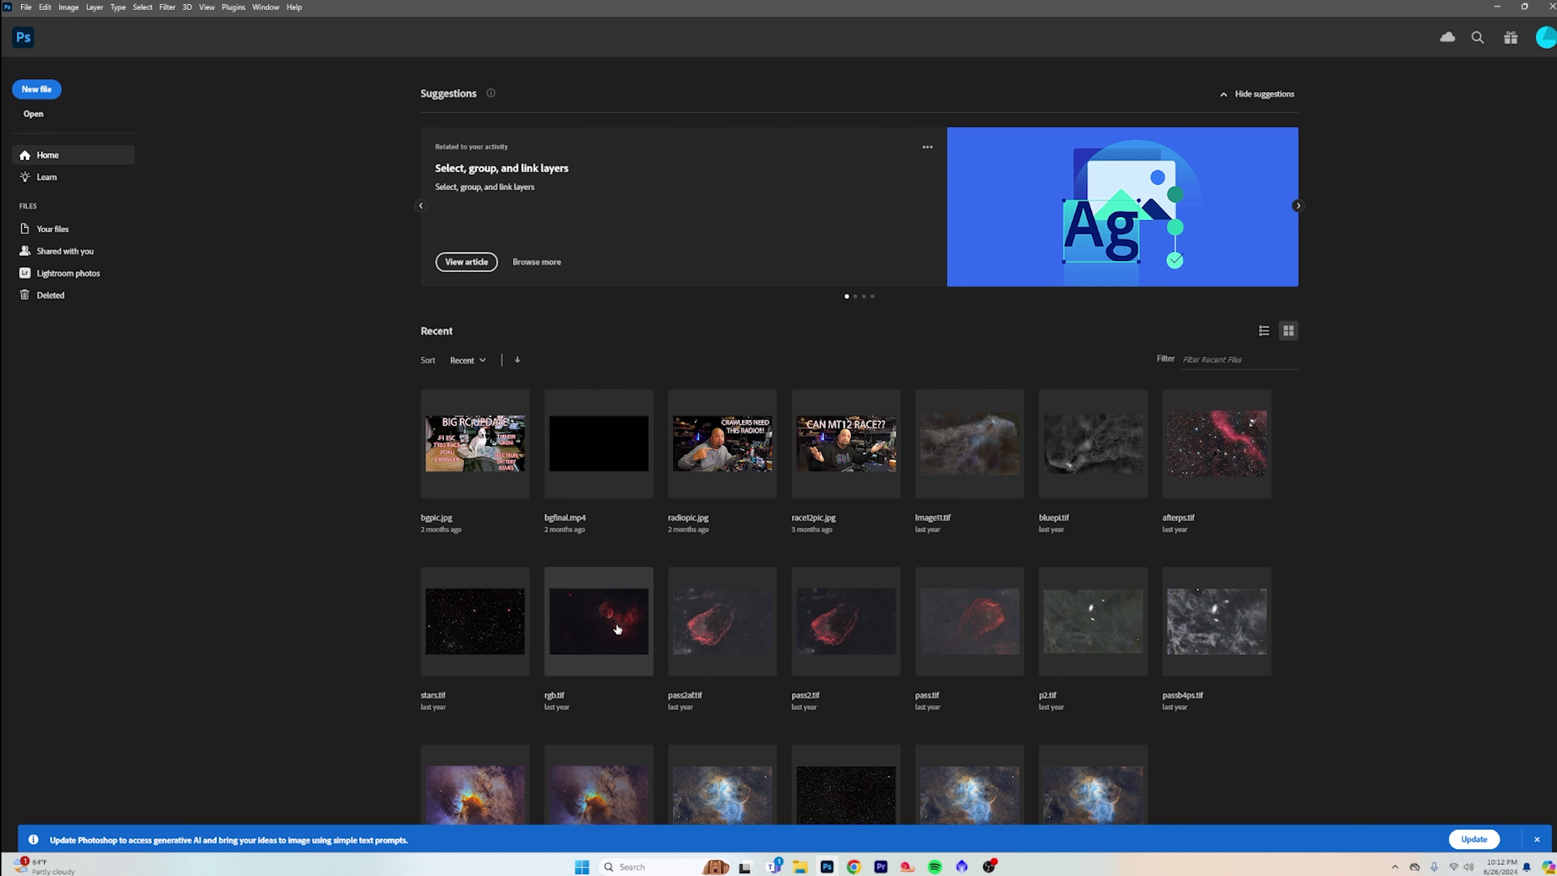
left_click(962, 867)
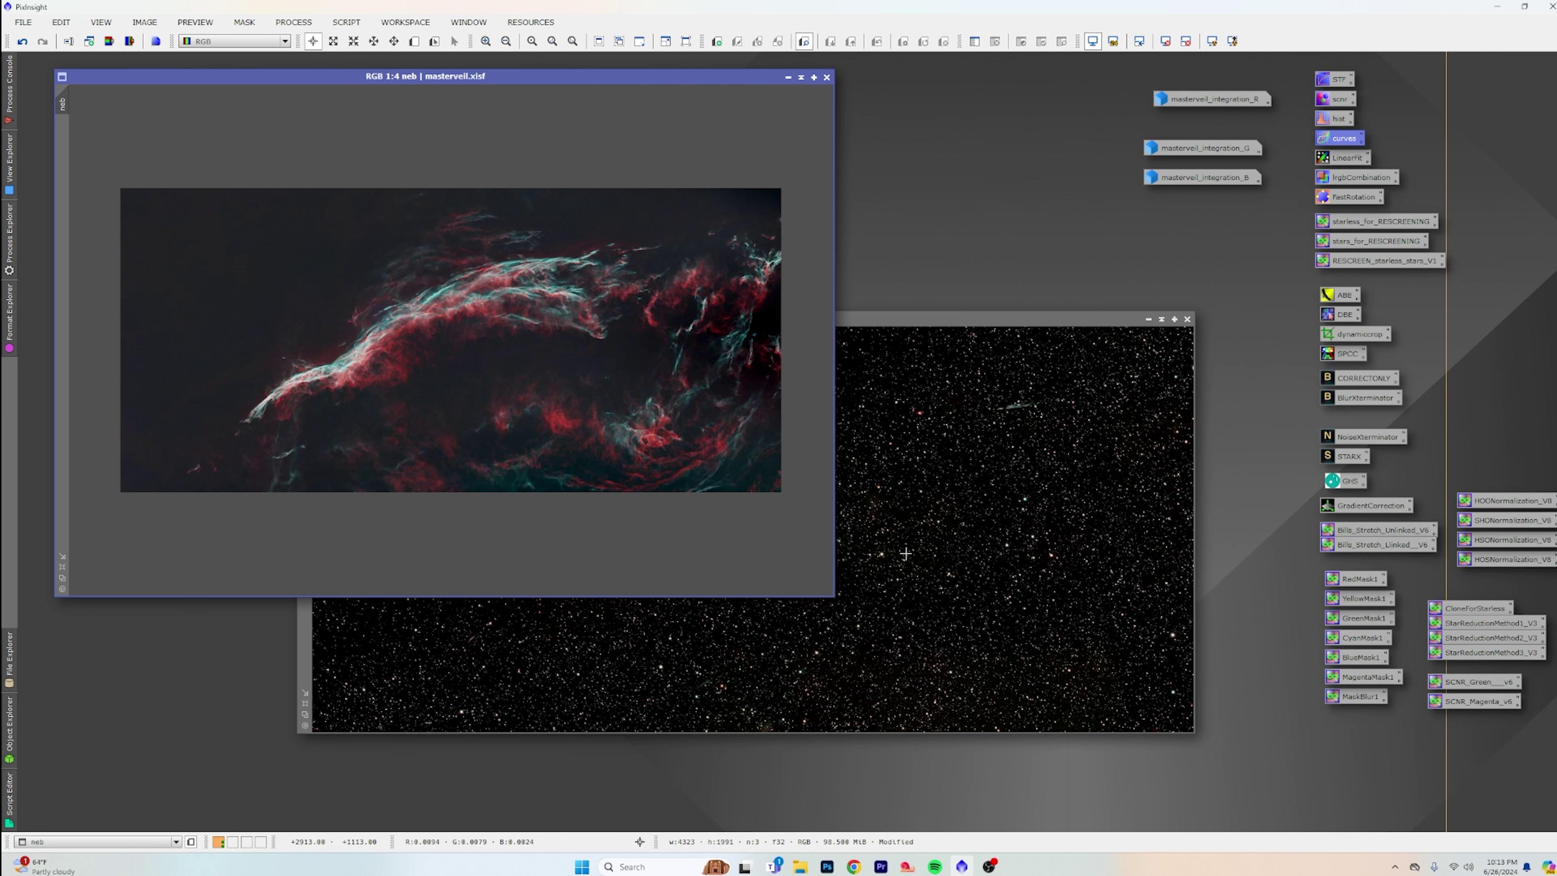
left_click(827, 866)
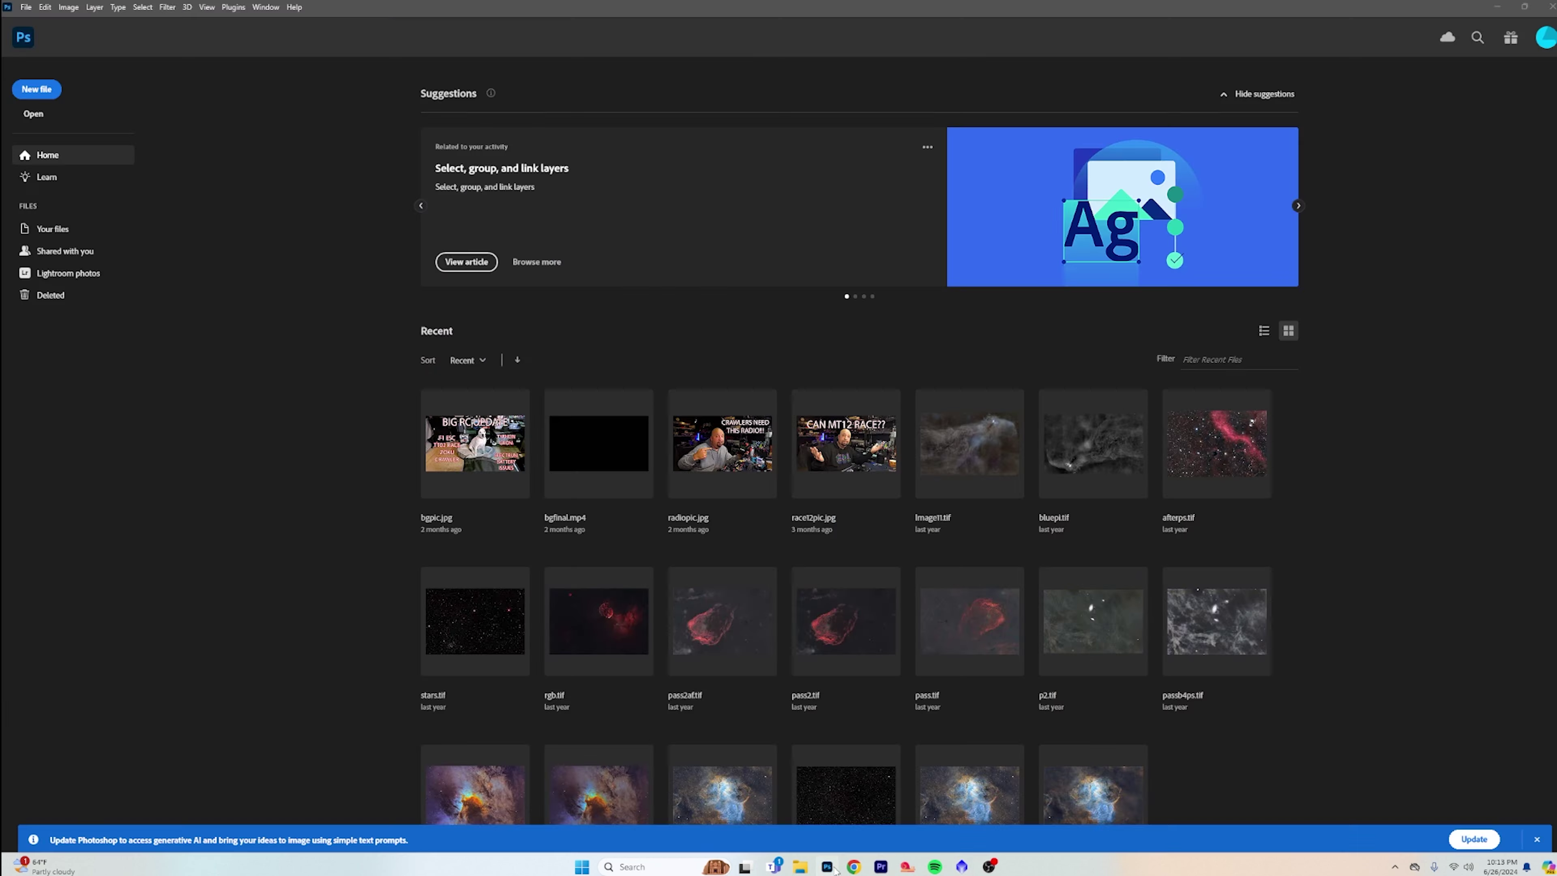
Step: Use Load Files into Stack to load nebpart.tif and stars.tif as layers of one document
left_click(25, 7)
mouse_move(92, 316)
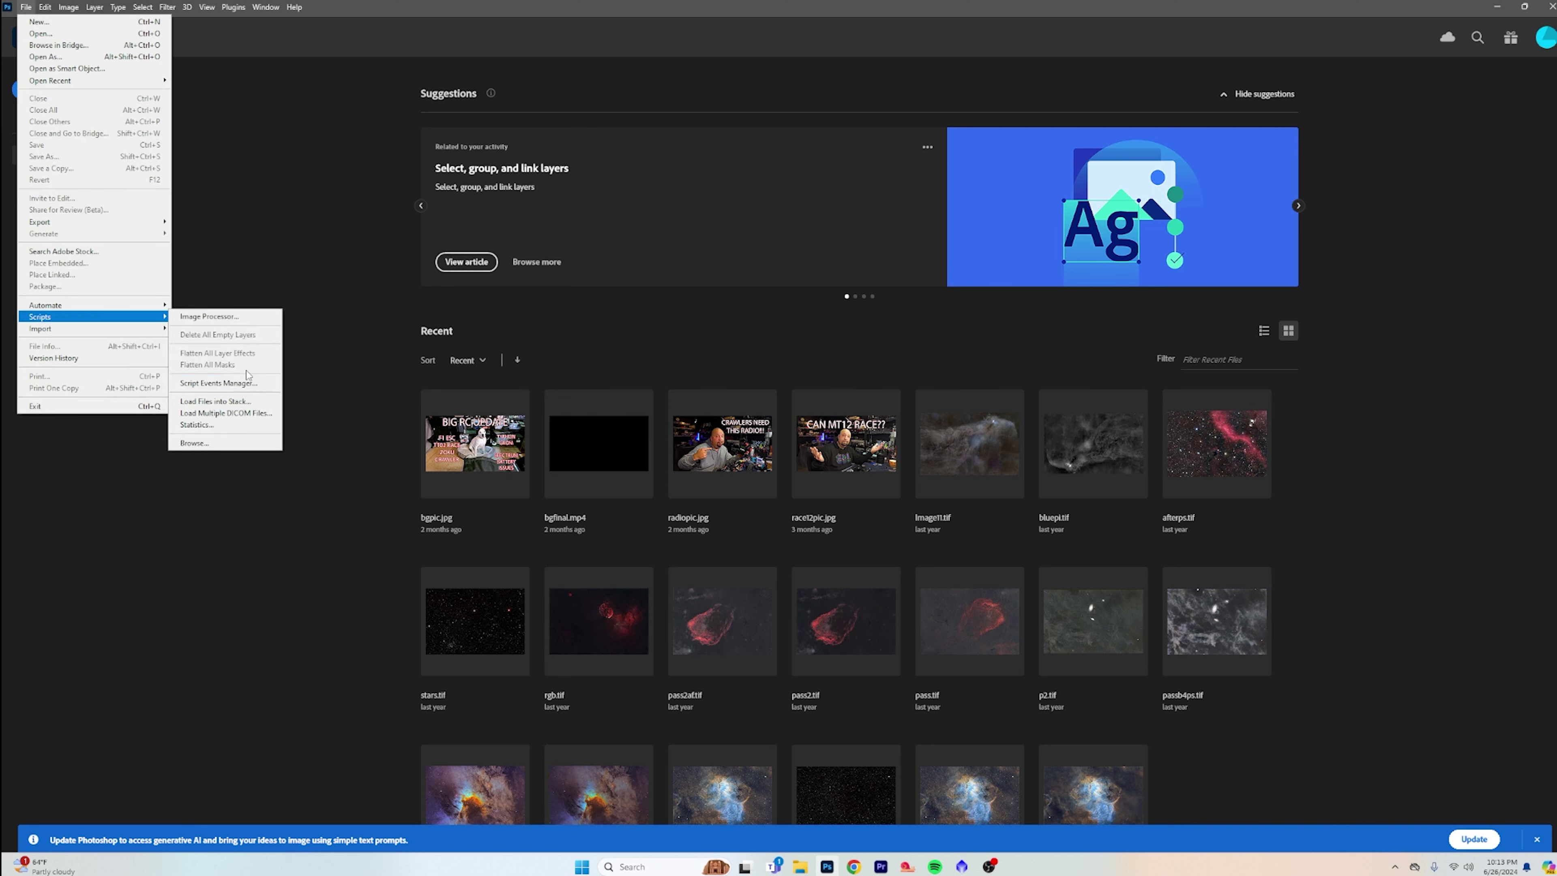
left_click(253, 402)
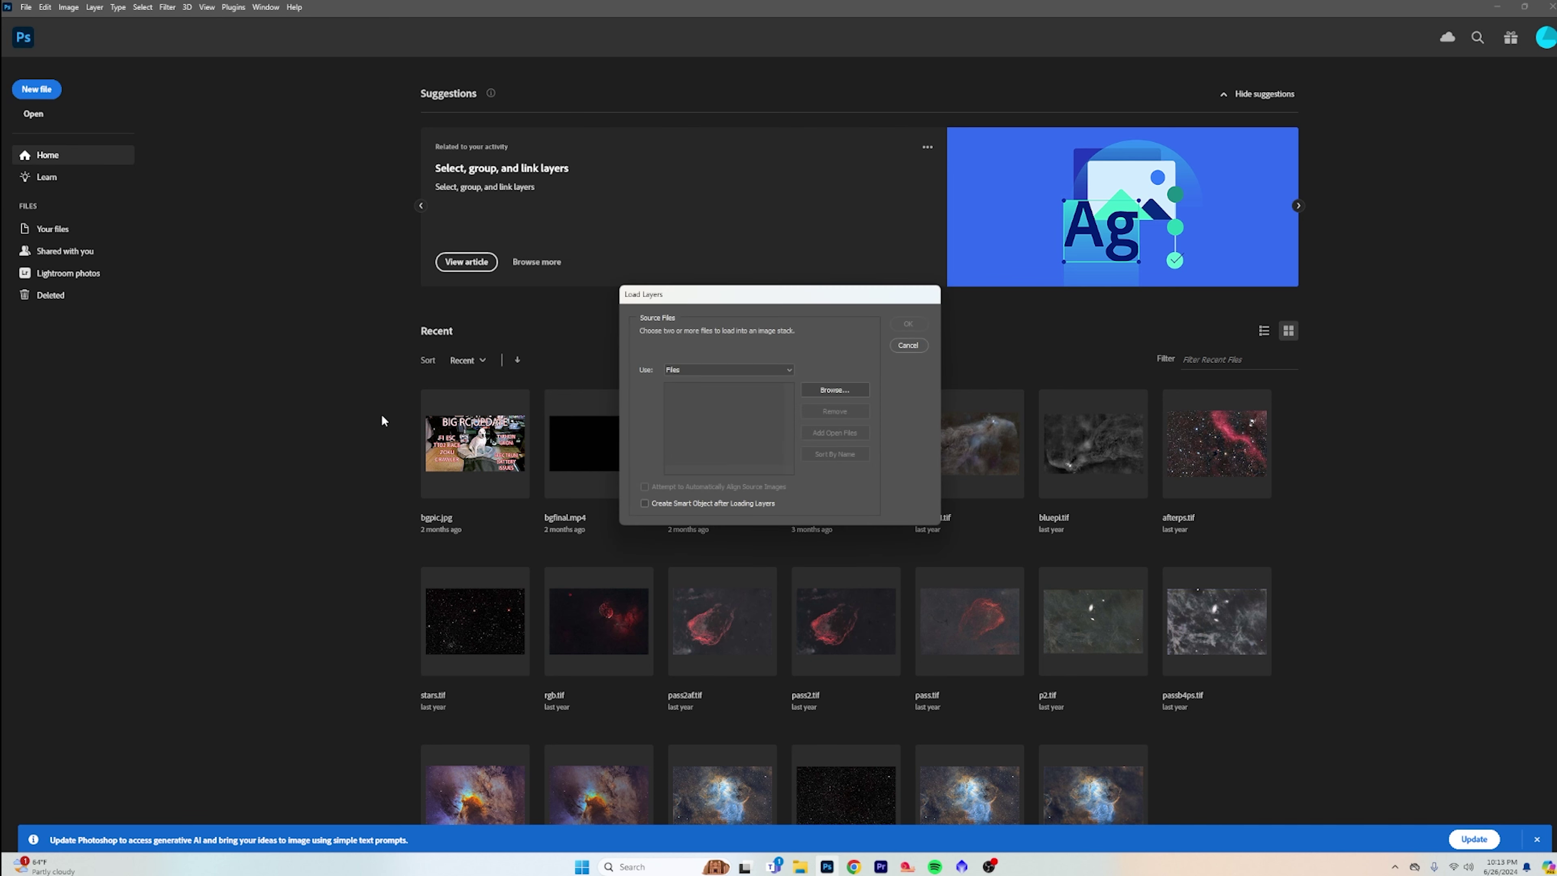
left_click(860, 391)
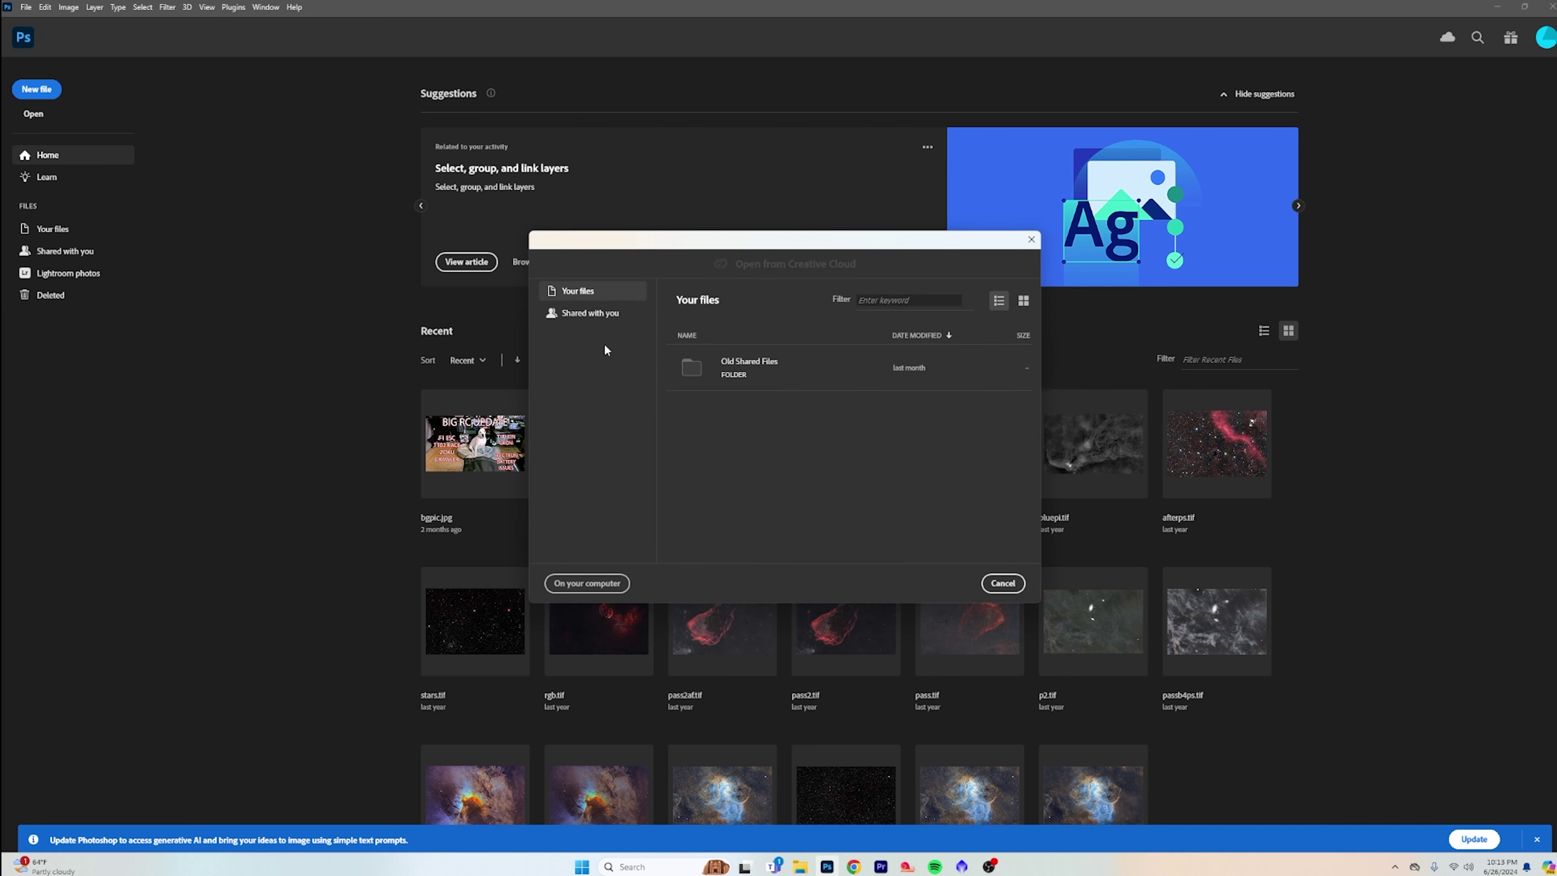
left_click(588, 583)
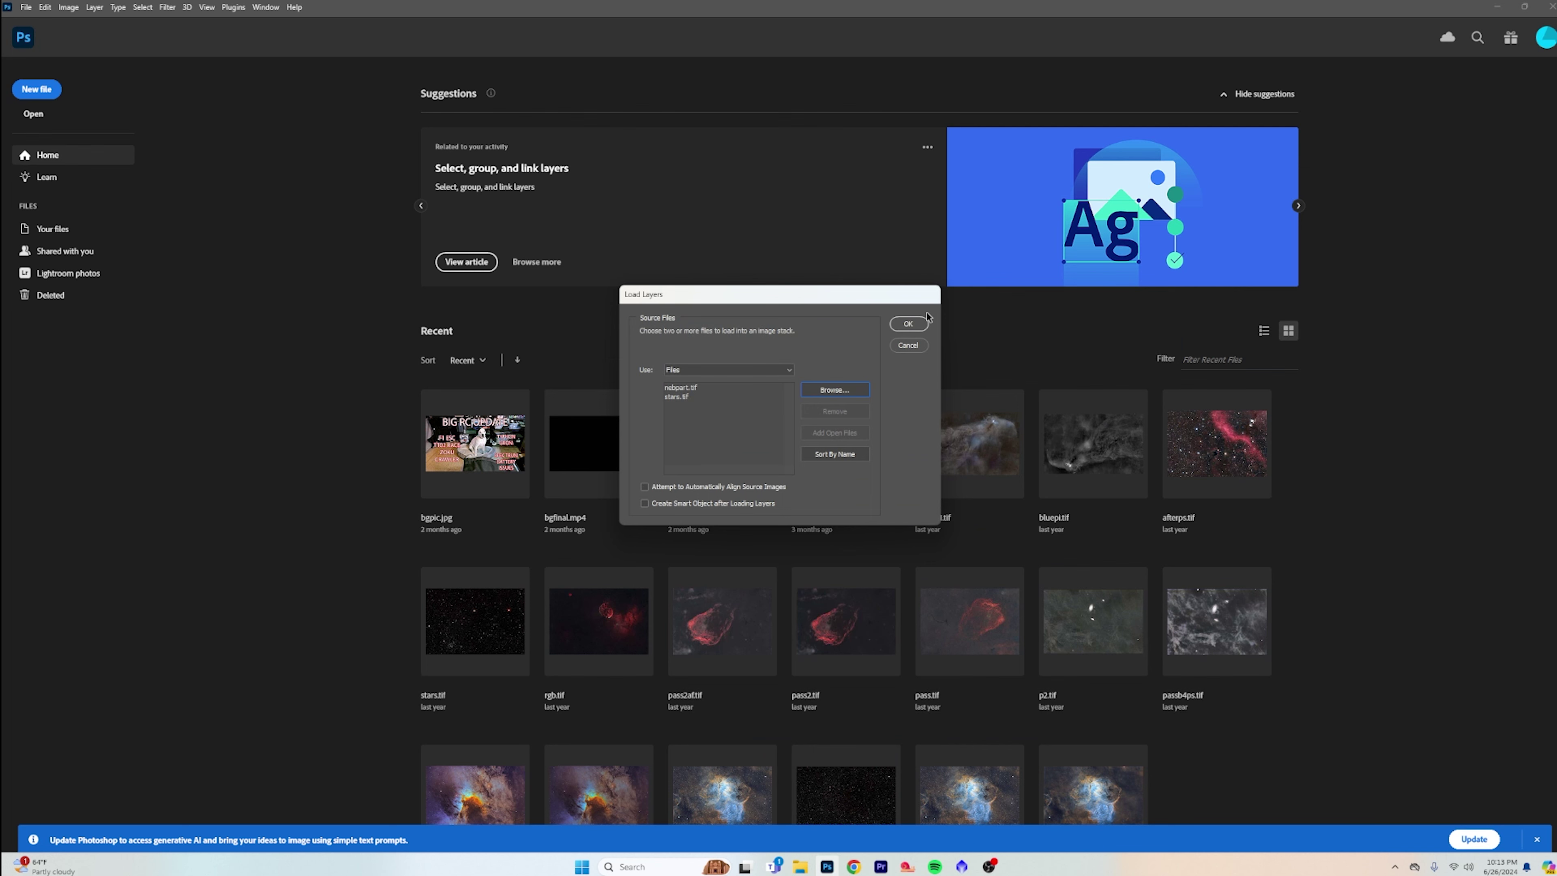
left_click(908, 325)
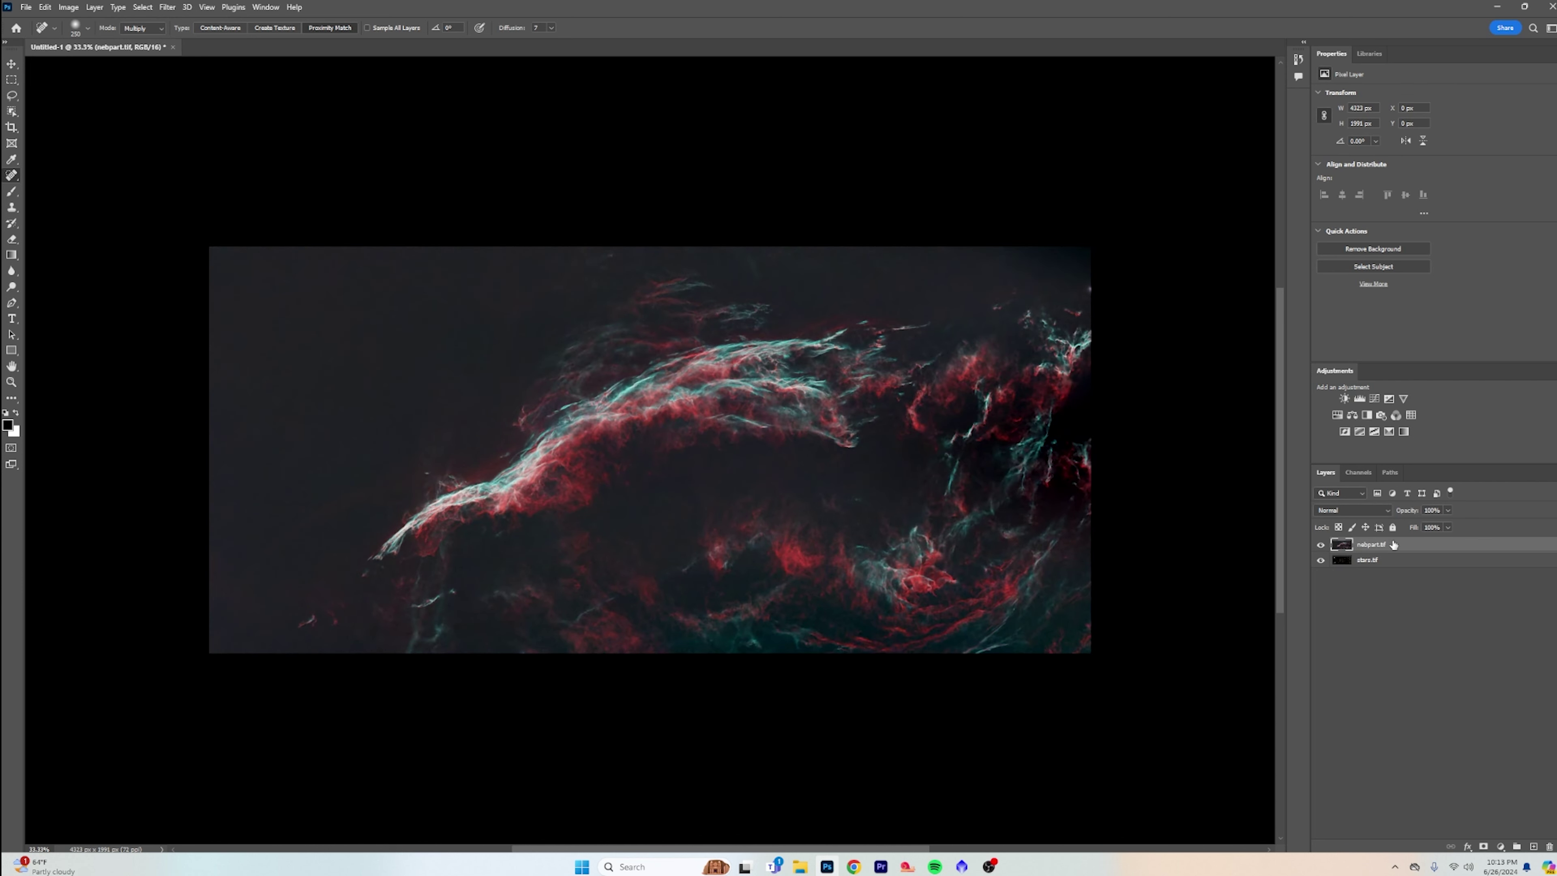
Step: Move nebpart.tif below stars.tif and set the stars layer's blend mode to Screen
left_click_drag(1394, 545, 1402, 595)
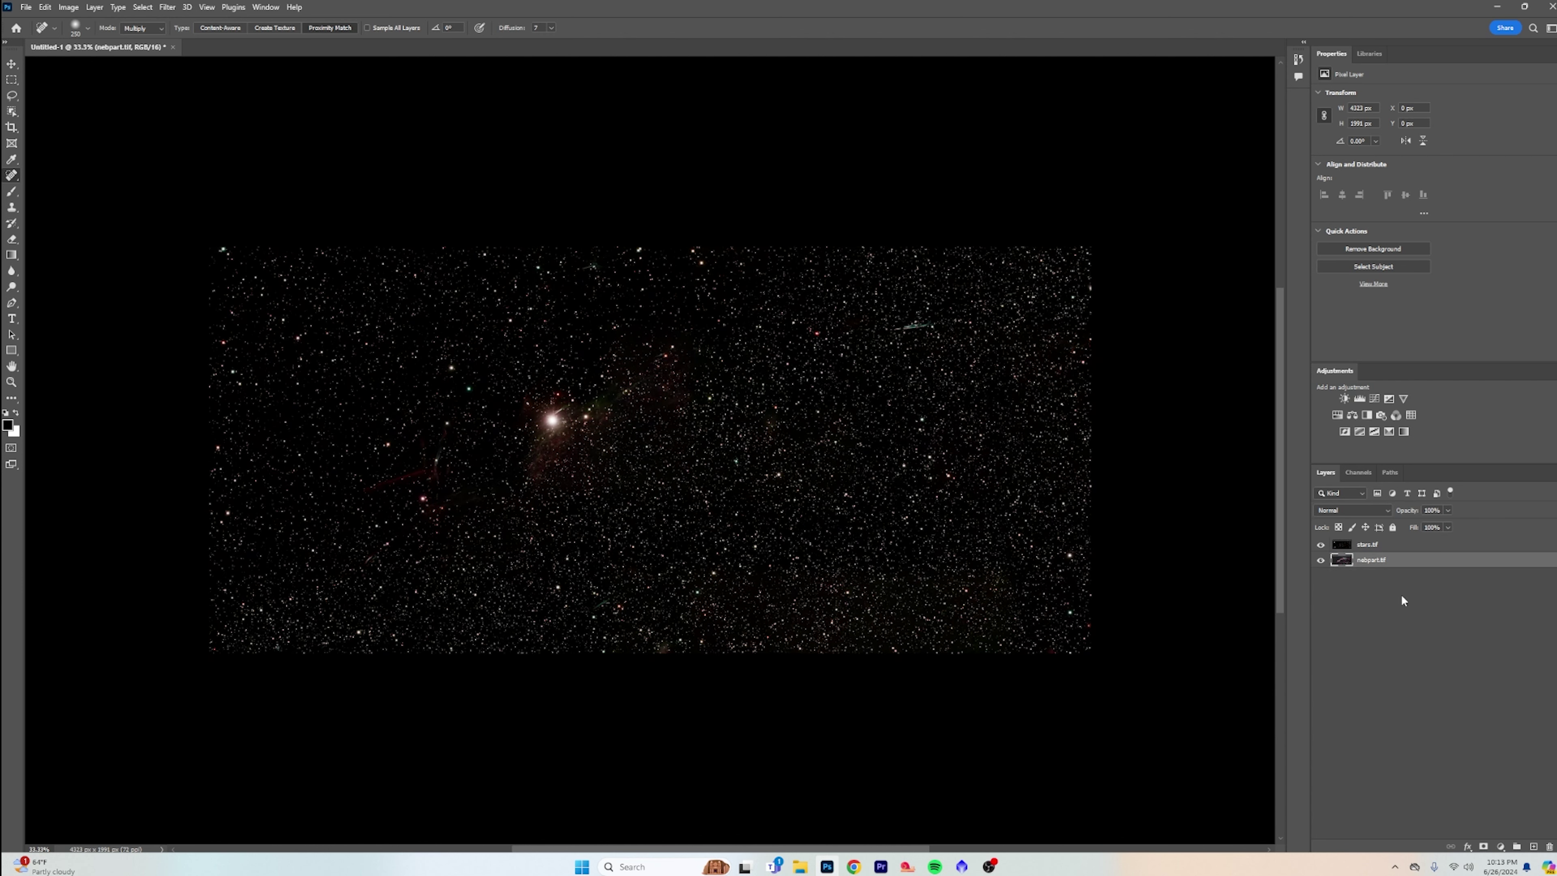
left_click(1402, 548)
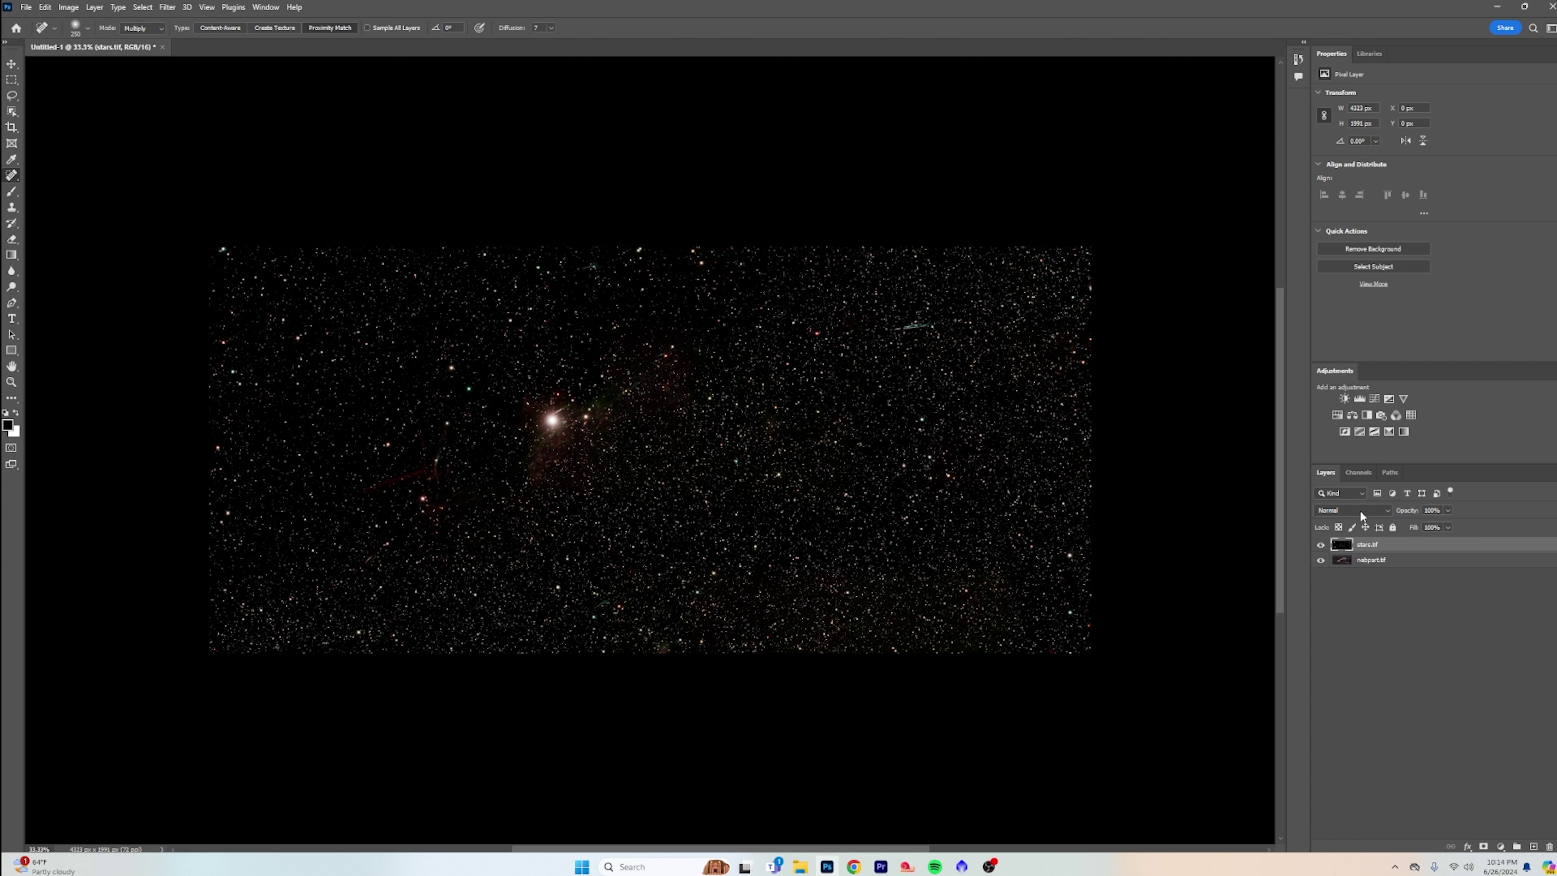
left_click(1384, 512)
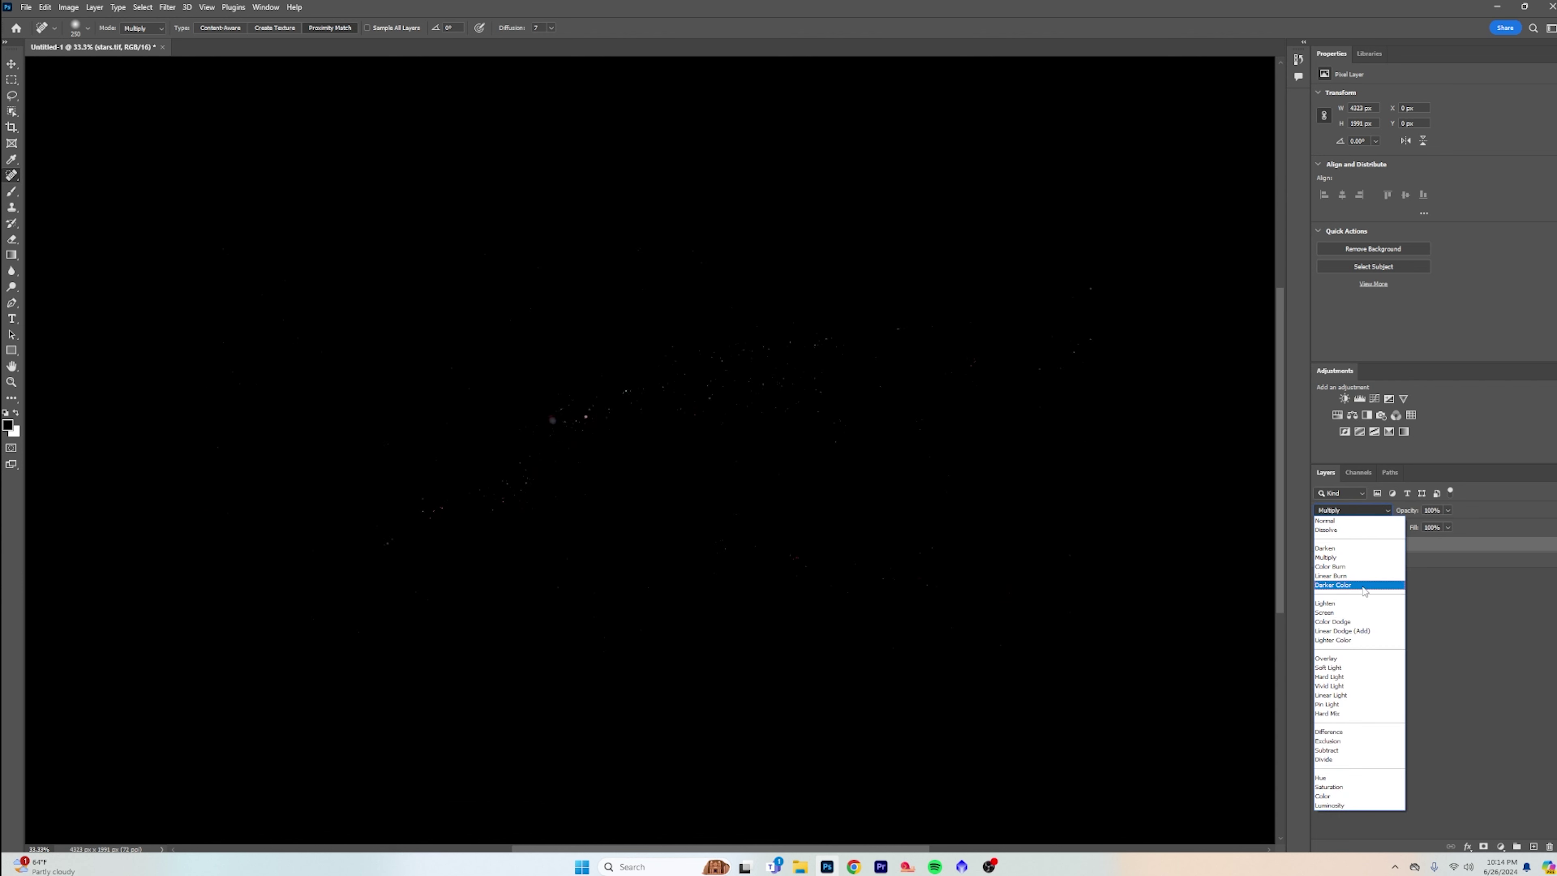
left_click(1362, 615)
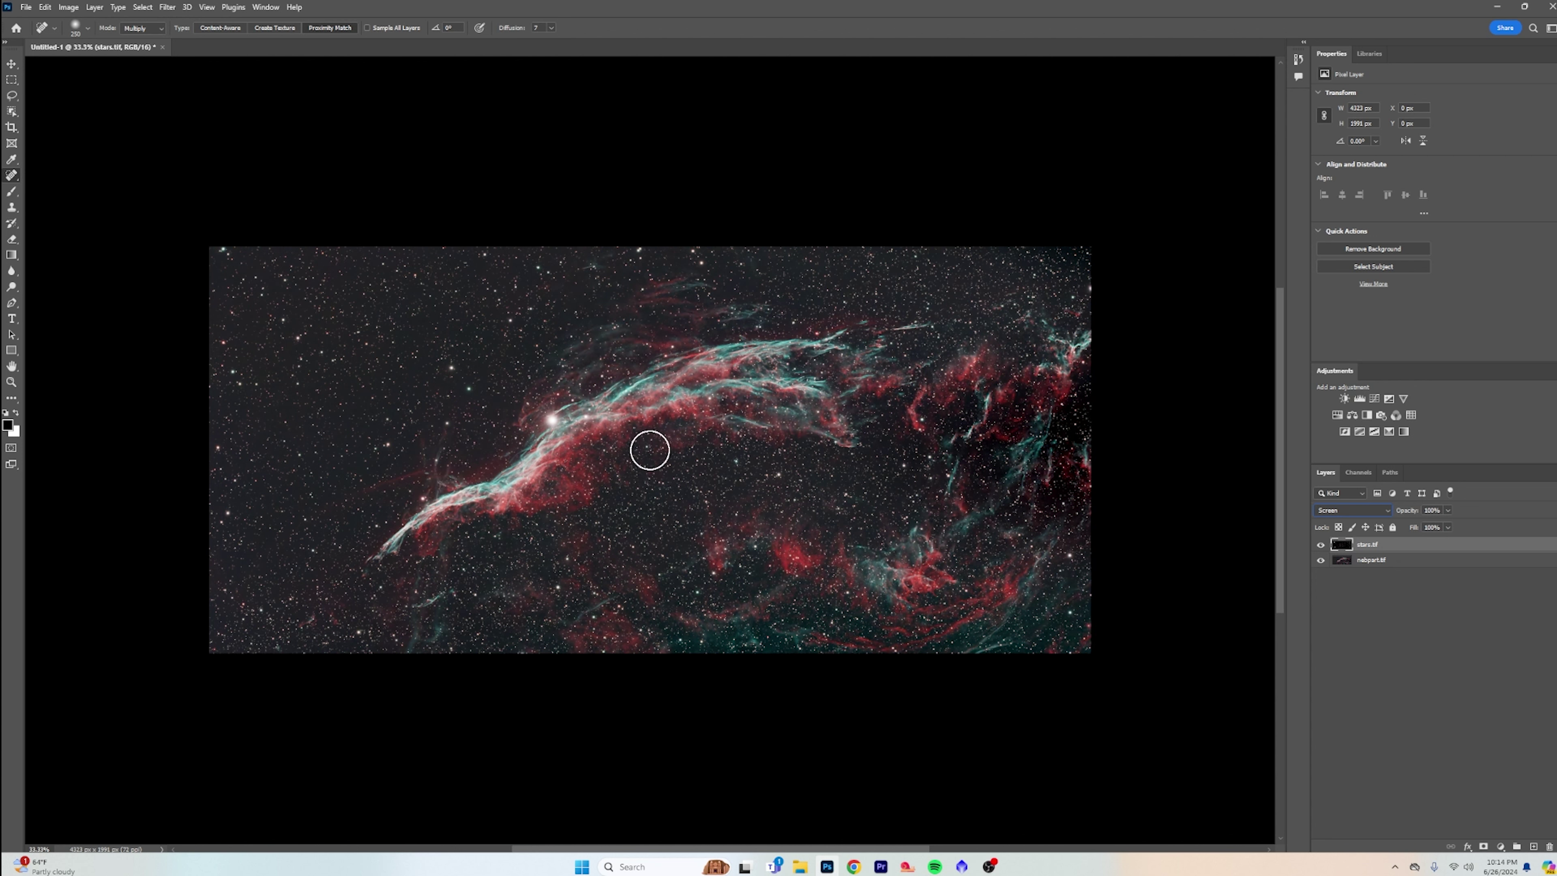
Step: Toggle the nebula and stars layers' visibility to compare them, leaving both visible
left_click(1321, 560)
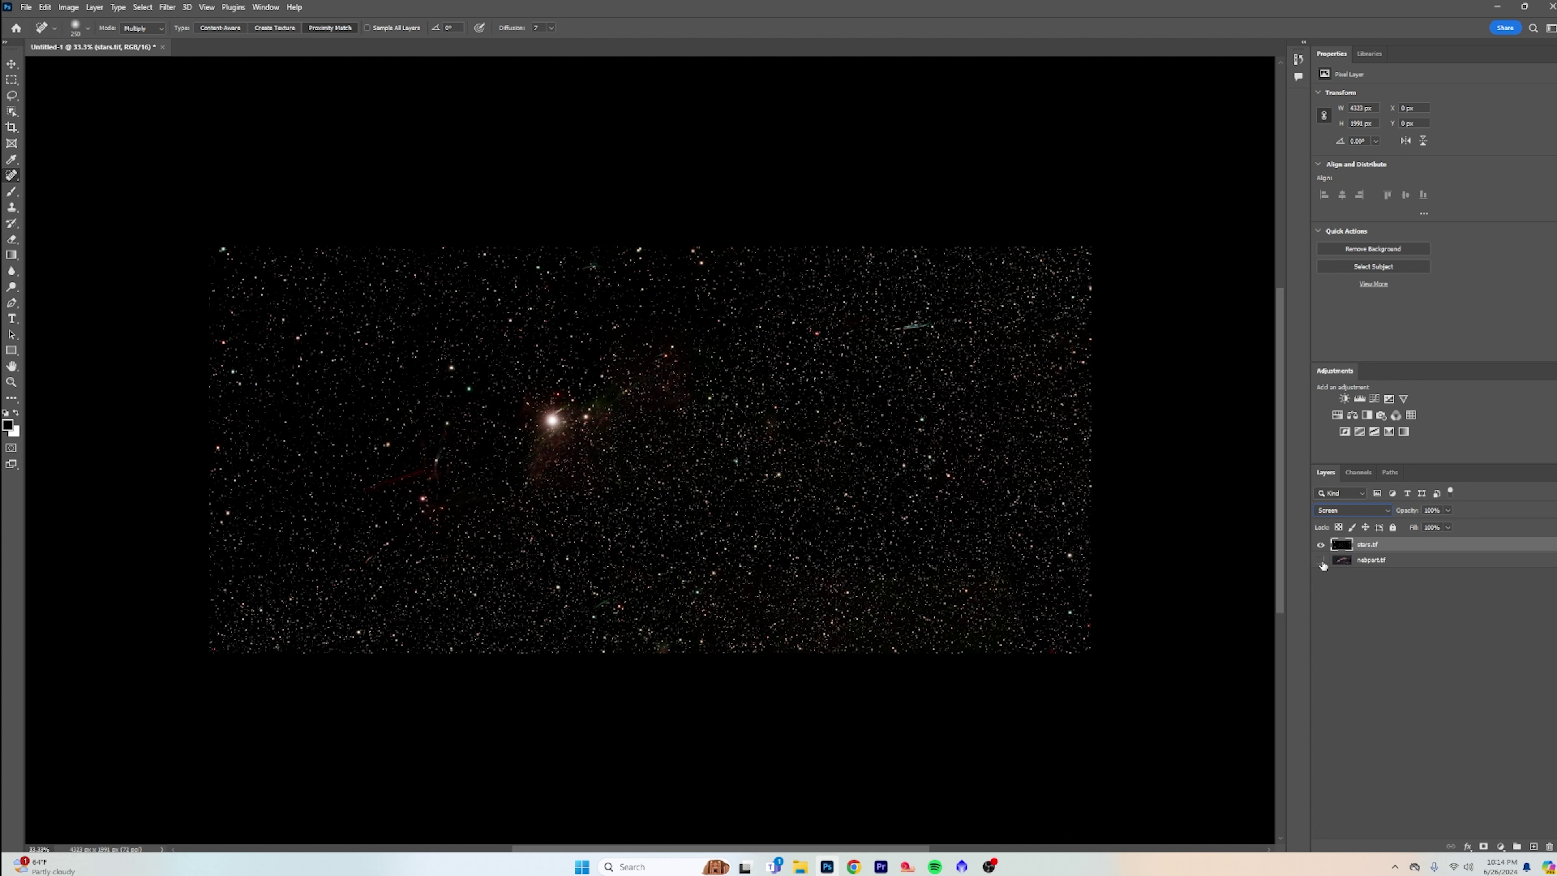
left_click(1321, 560)
left_click(1321, 546)
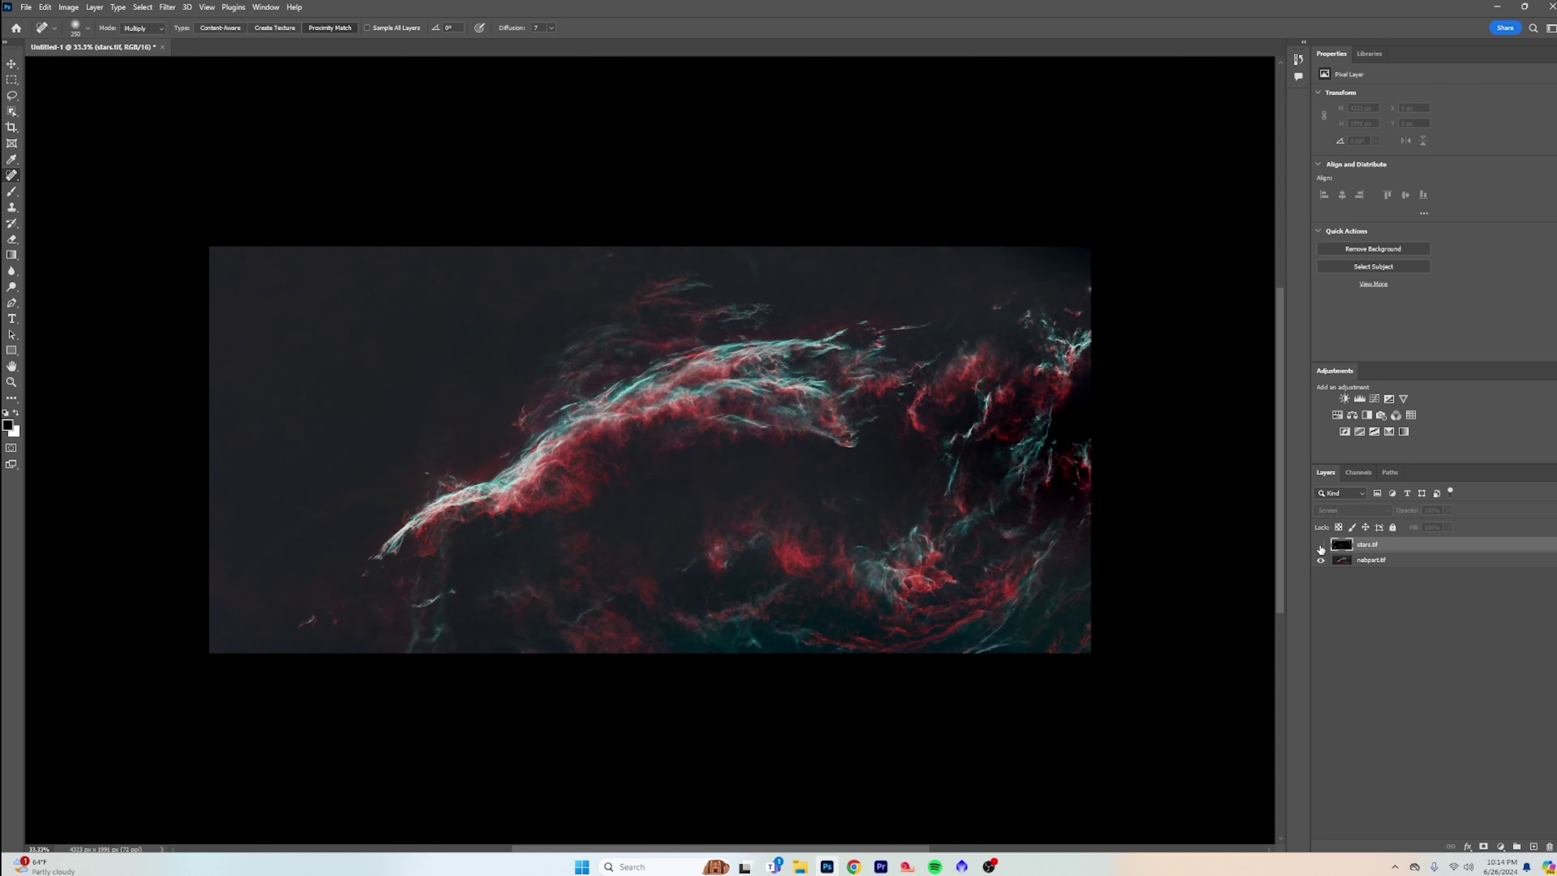
left_click(1321, 546)
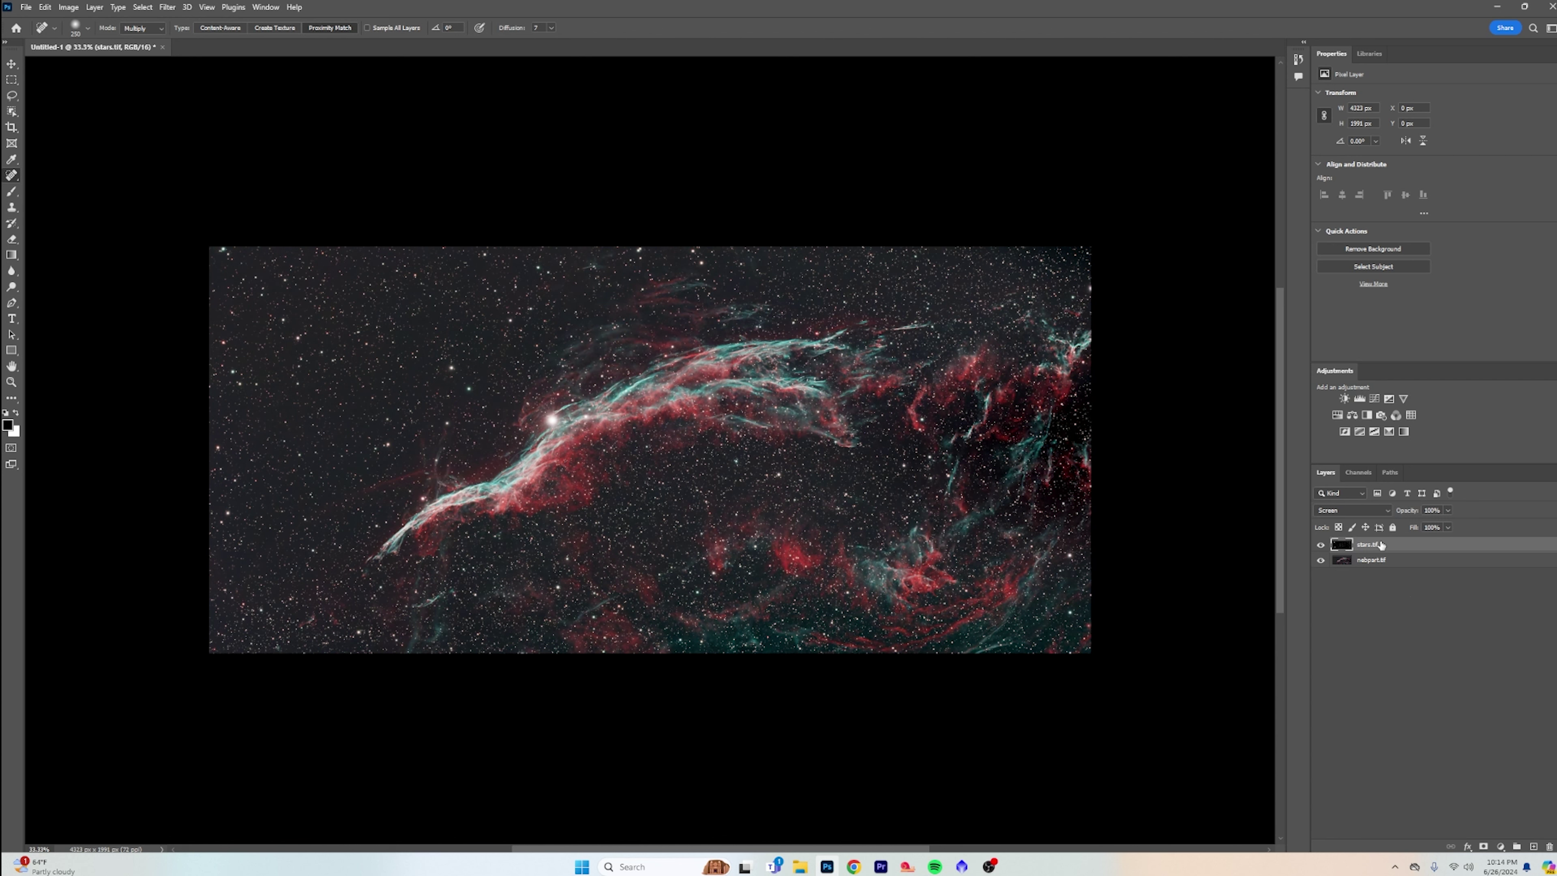
Step: Put stars.tif into a new group named 'stars' and collapse it
key("ctrl+g")
double_click(1362, 545)
type("stars")
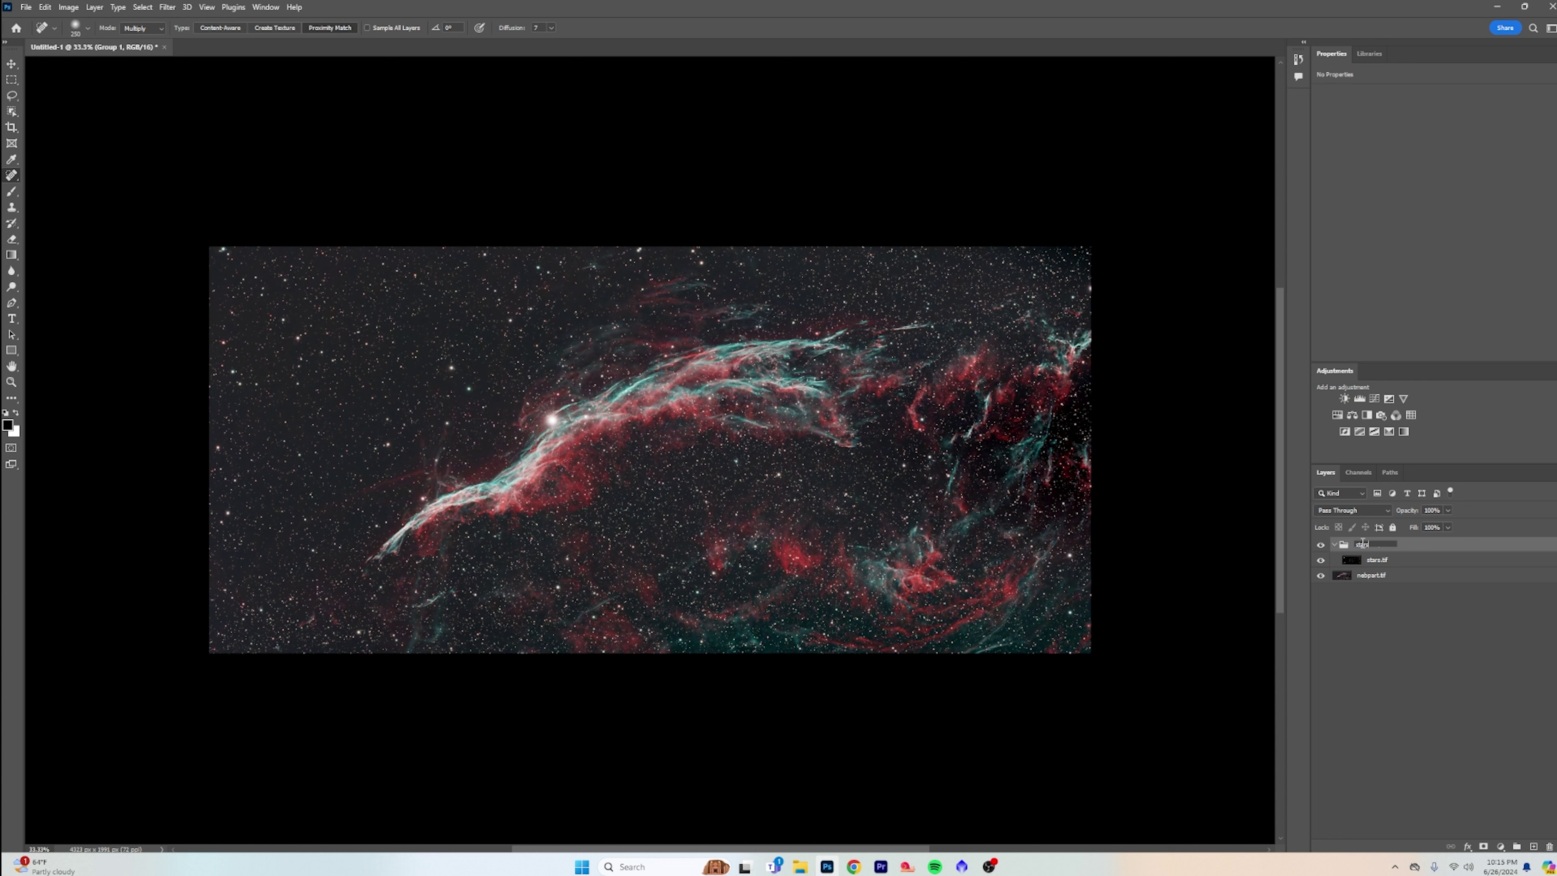
key("Return")
left_click(1335, 545)
left_click(1334, 544)
left_click(1335, 545)
left_click(1334, 545)
left_click(1334, 545)
left_click(1335, 544)
left_click(1334, 544)
Step: Put nebpart.tif into a new group named 'image', collapse it, and select the stars group
left_click(1374, 564)
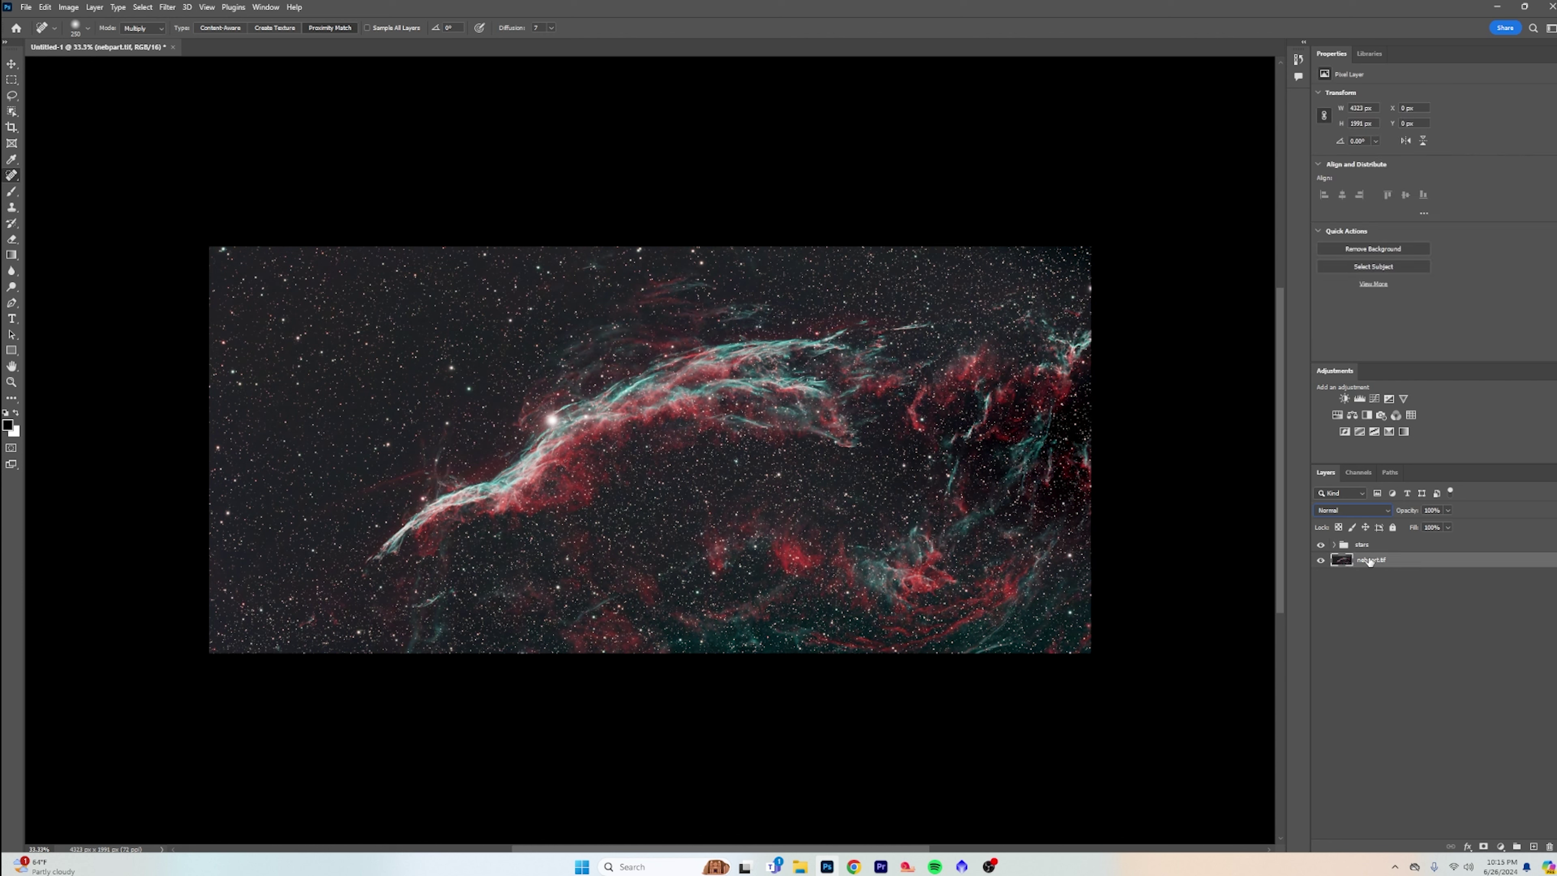
double_click(1370, 560)
left_click(1404, 590)
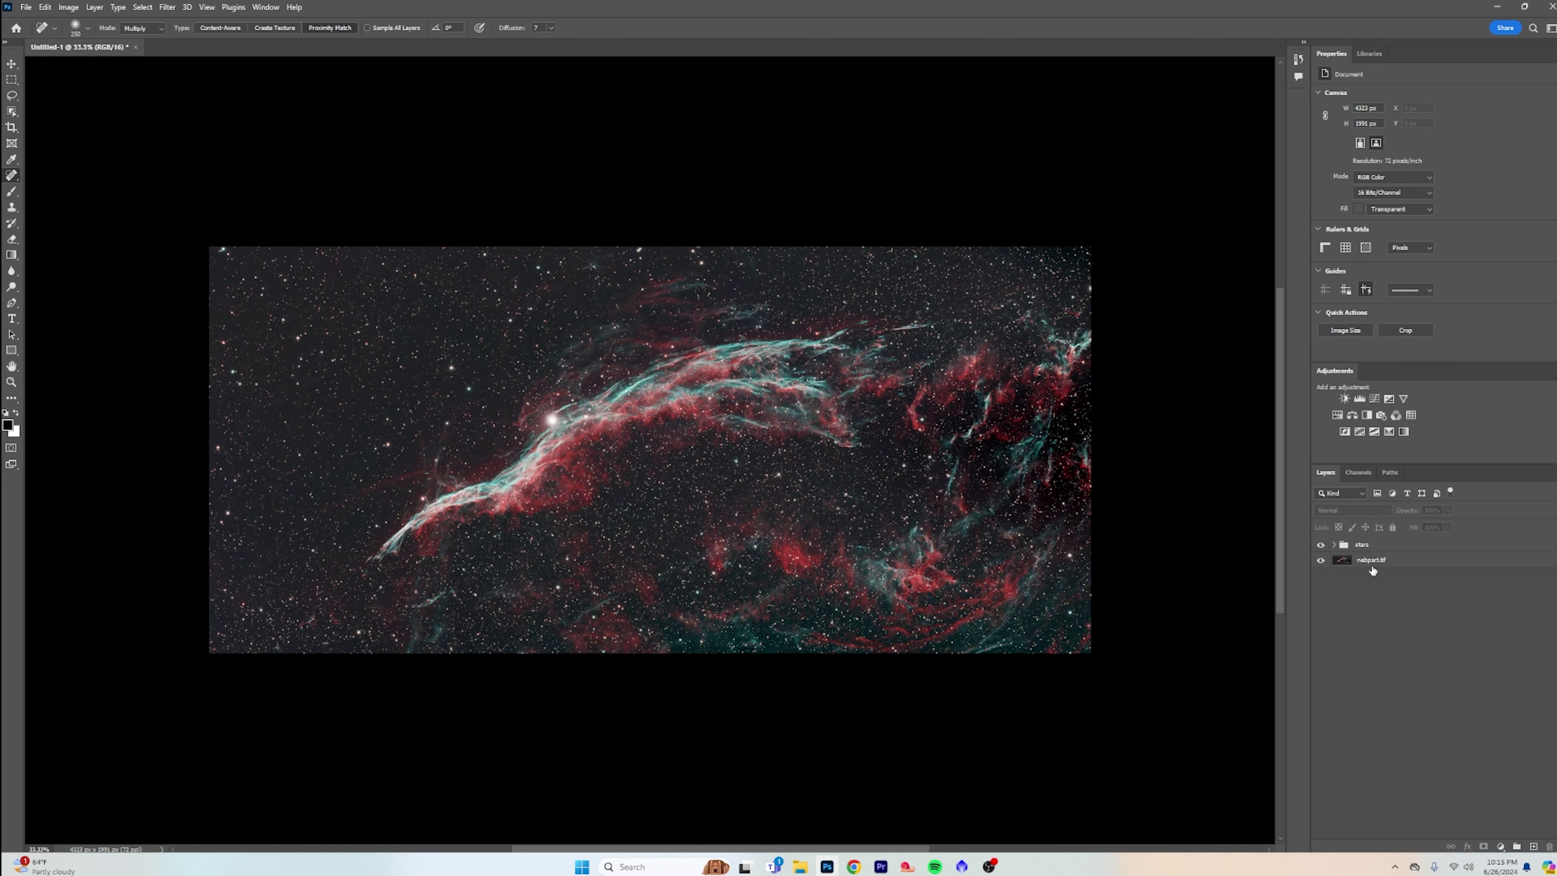
left_click(1371, 563)
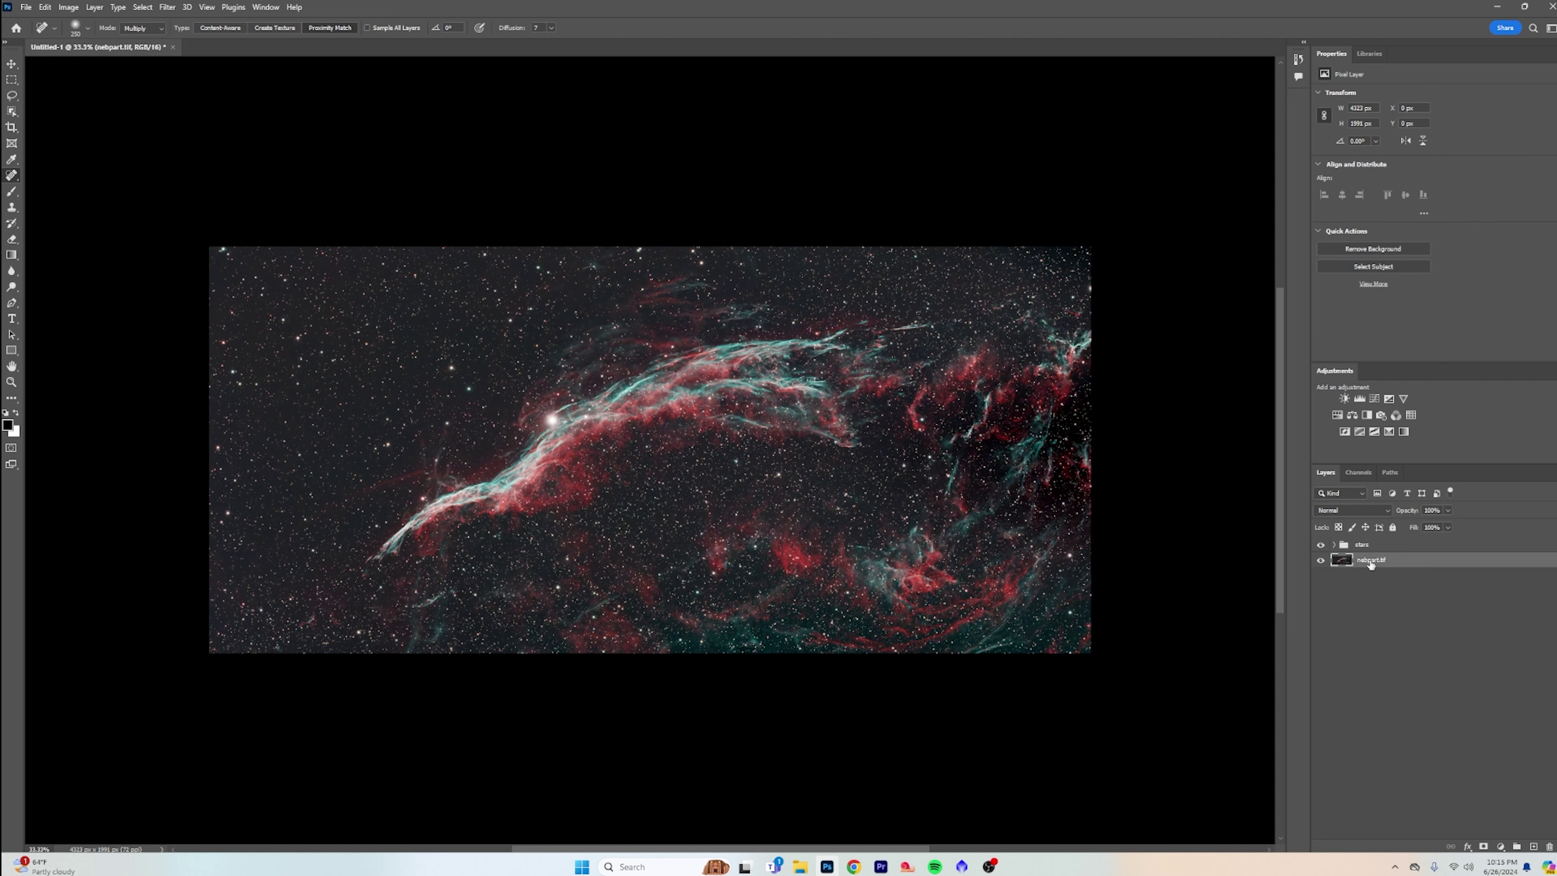
key("ctrl+g")
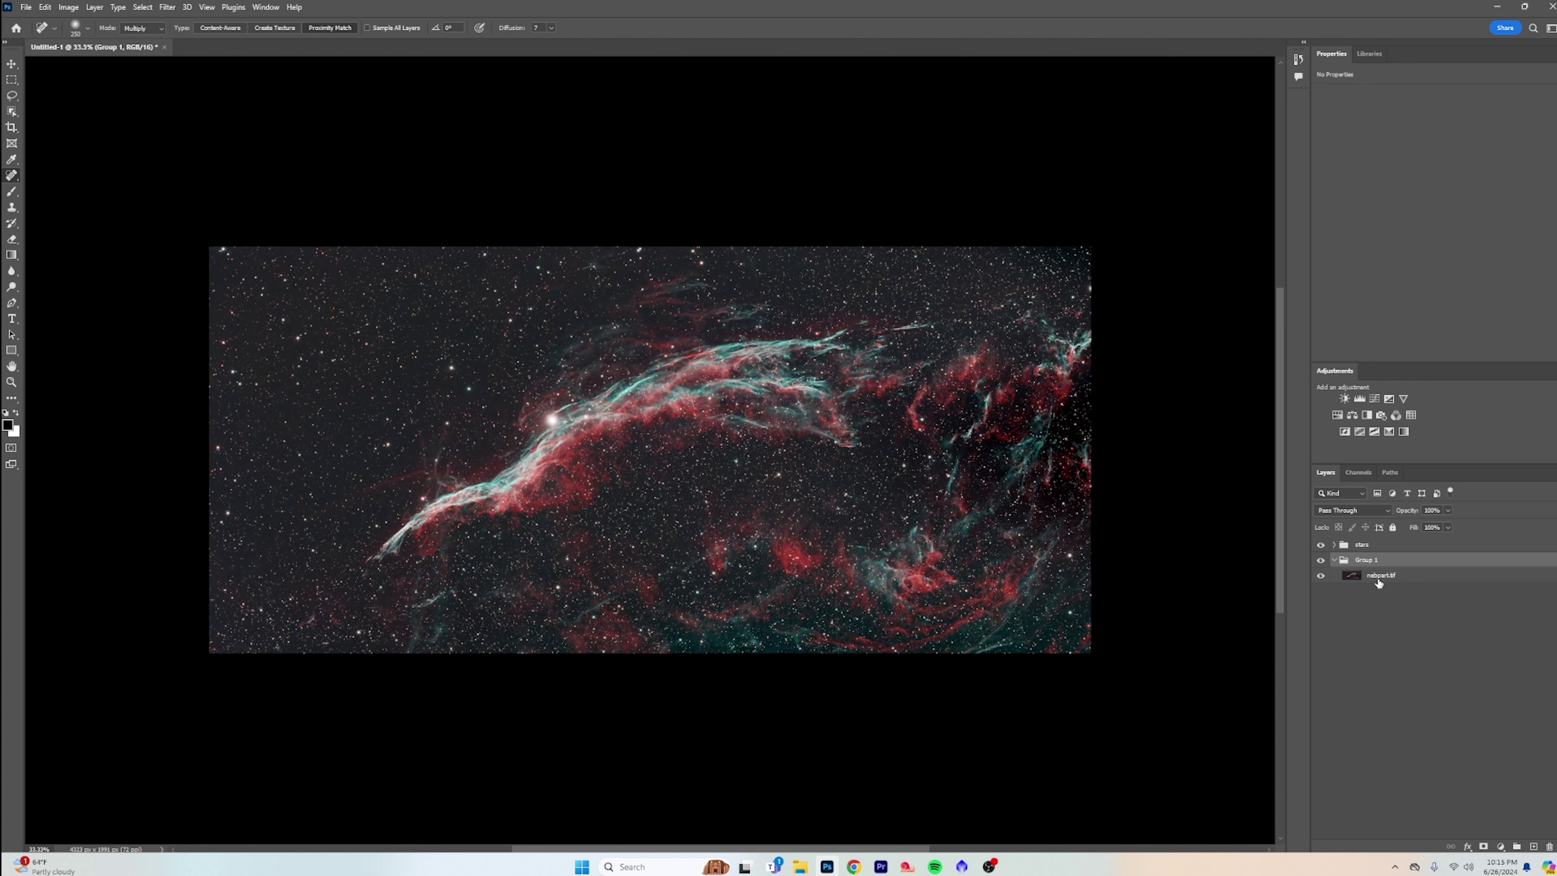
double_click(1367, 560)
key("BackSpace")
type("ne")
type("age")
key("Return")
left_click(1334, 560)
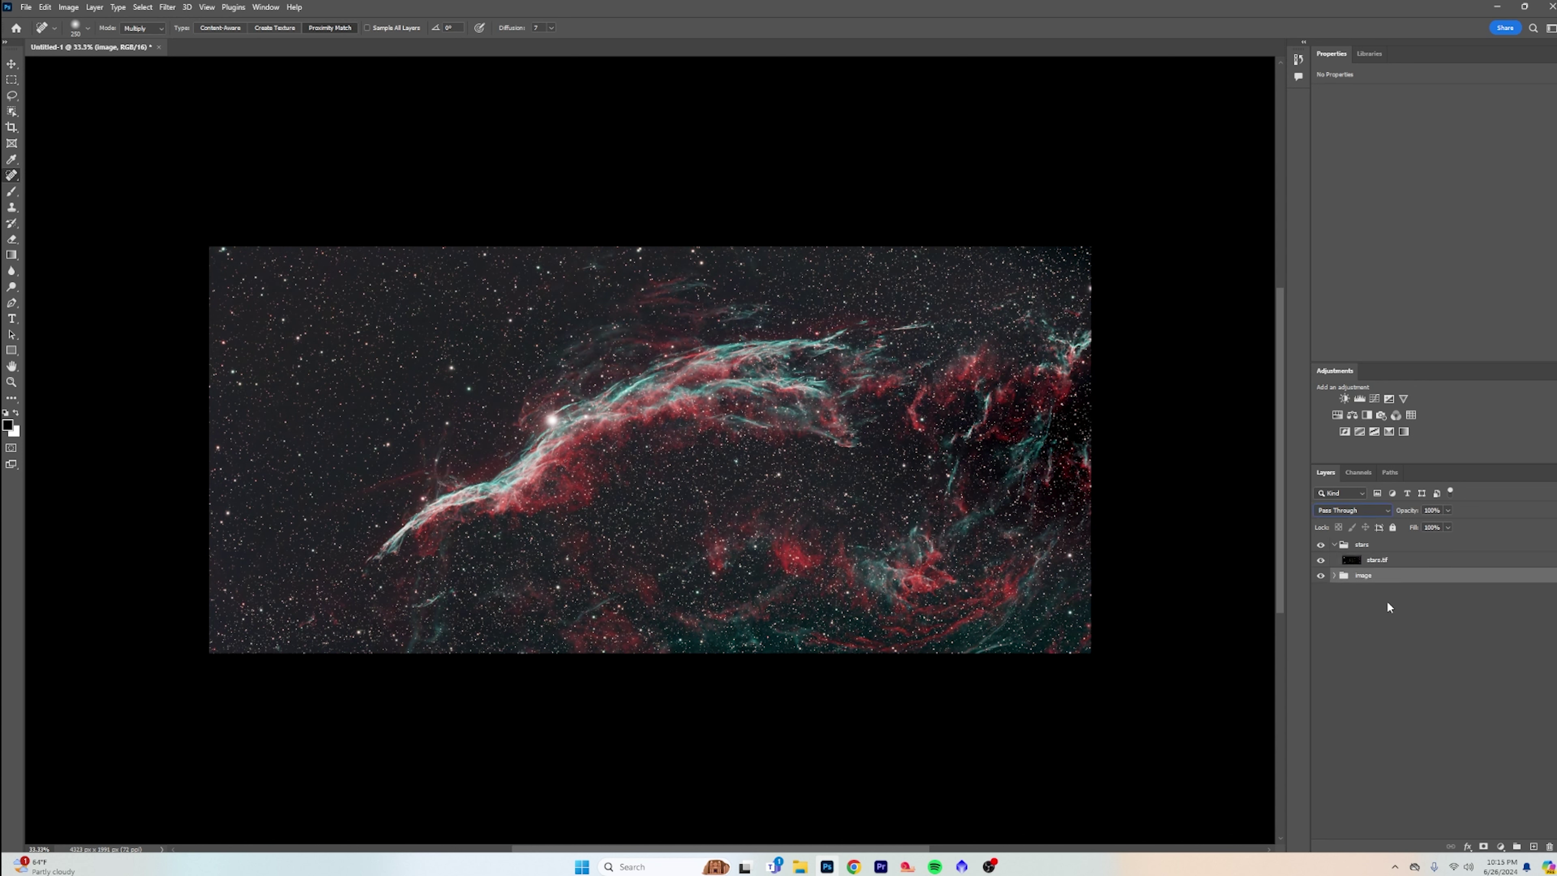
left_click_drag(1379, 560, 1373, 544)
left_click(1374, 544)
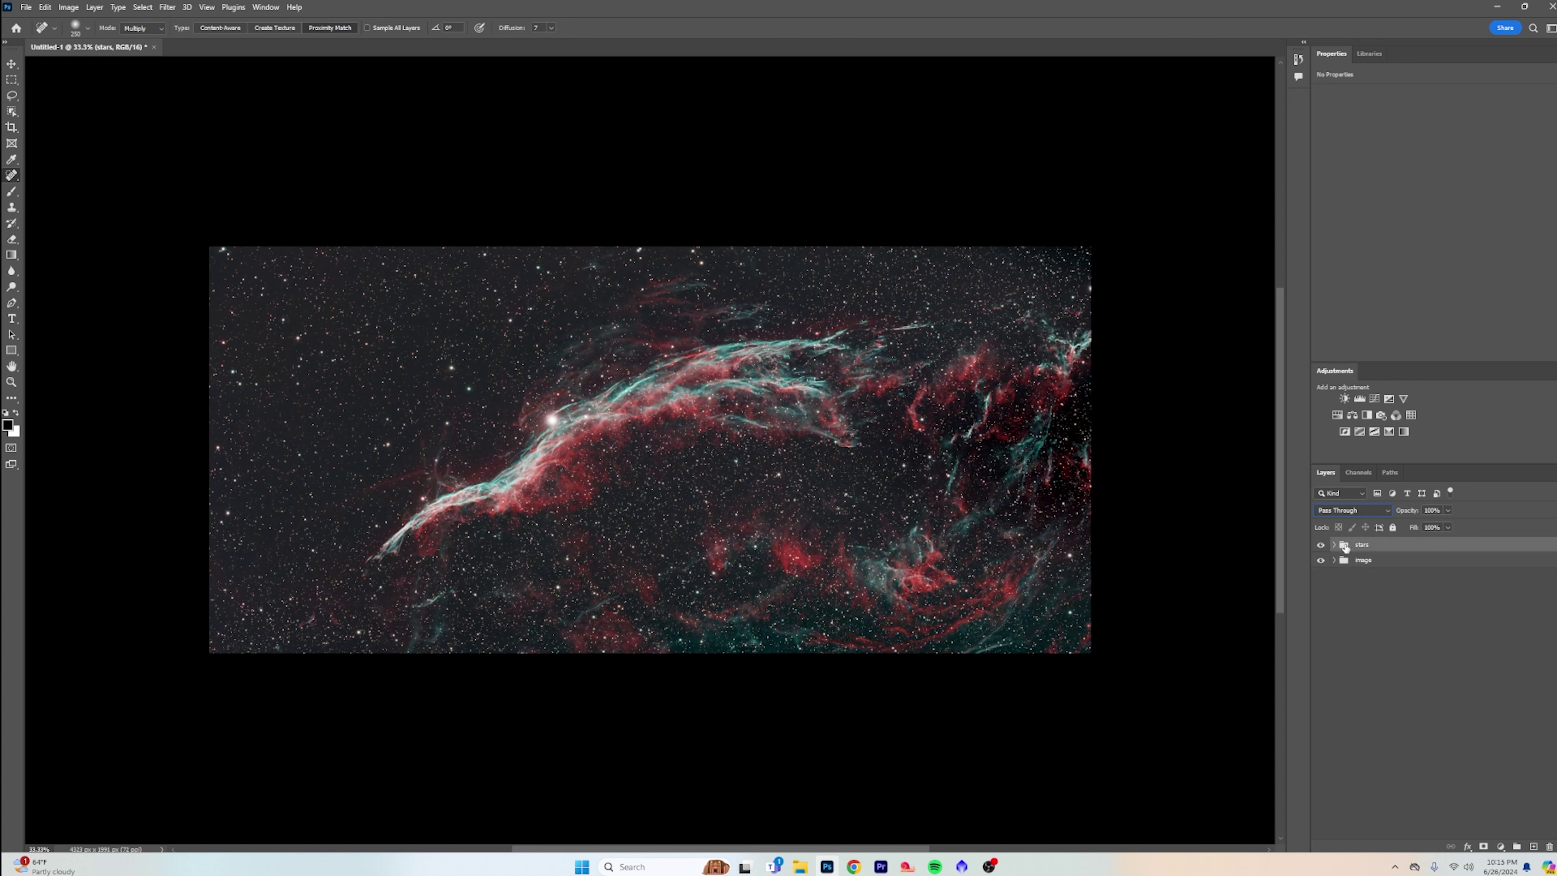
Step: Add Brightness/Contrast, Levels and Hue/Saturation adjustments to the stars group and raise the Levels black point
left_click(1336, 546)
left_click(1344, 400)
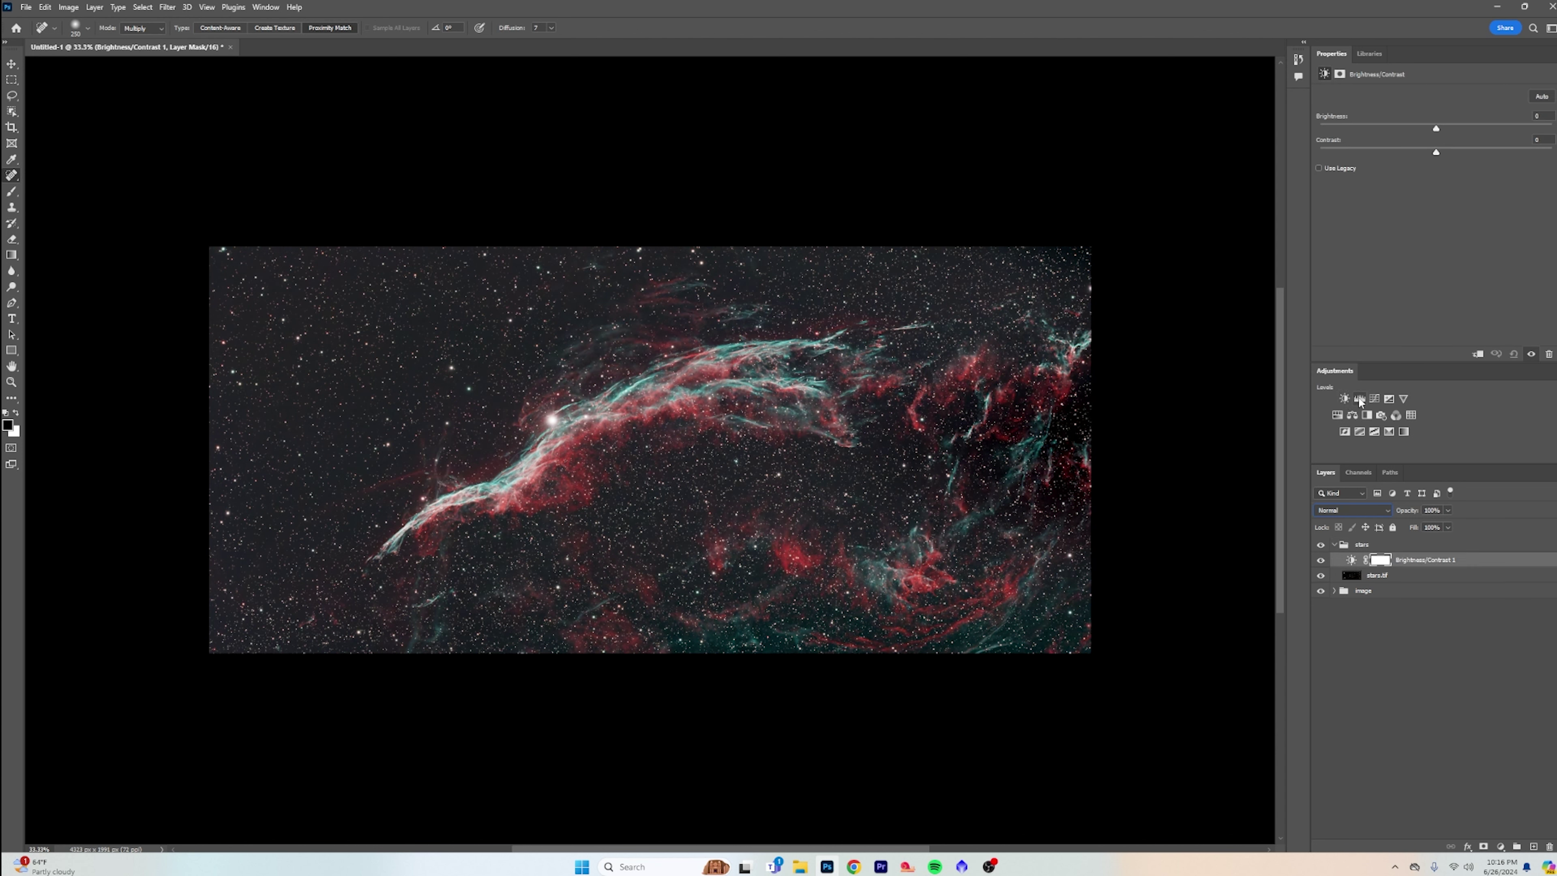
left_click(1359, 400)
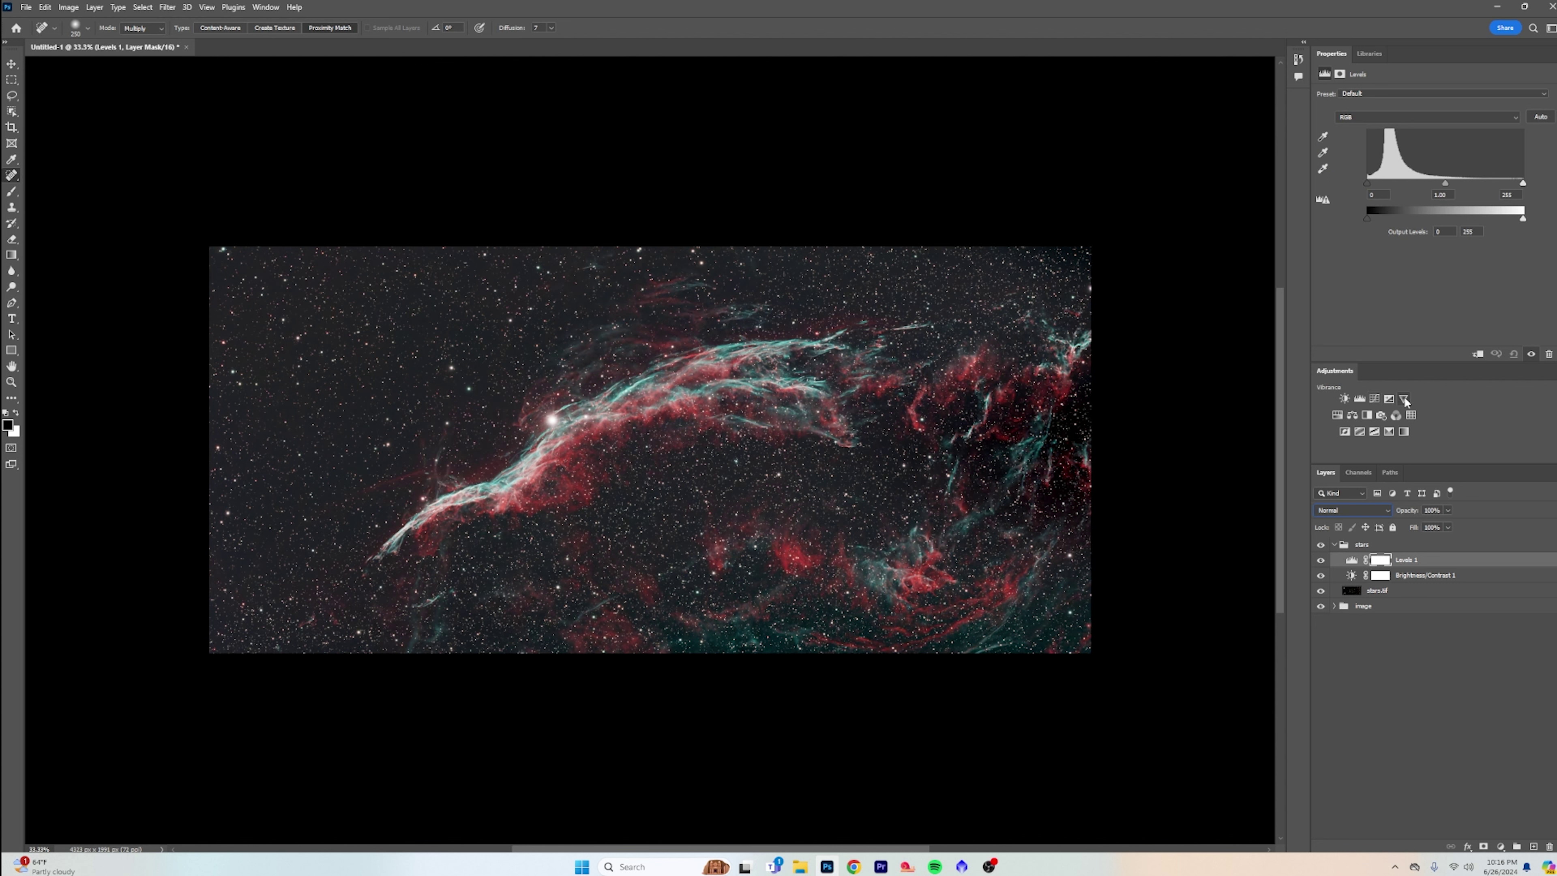
left_click(1336, 415)
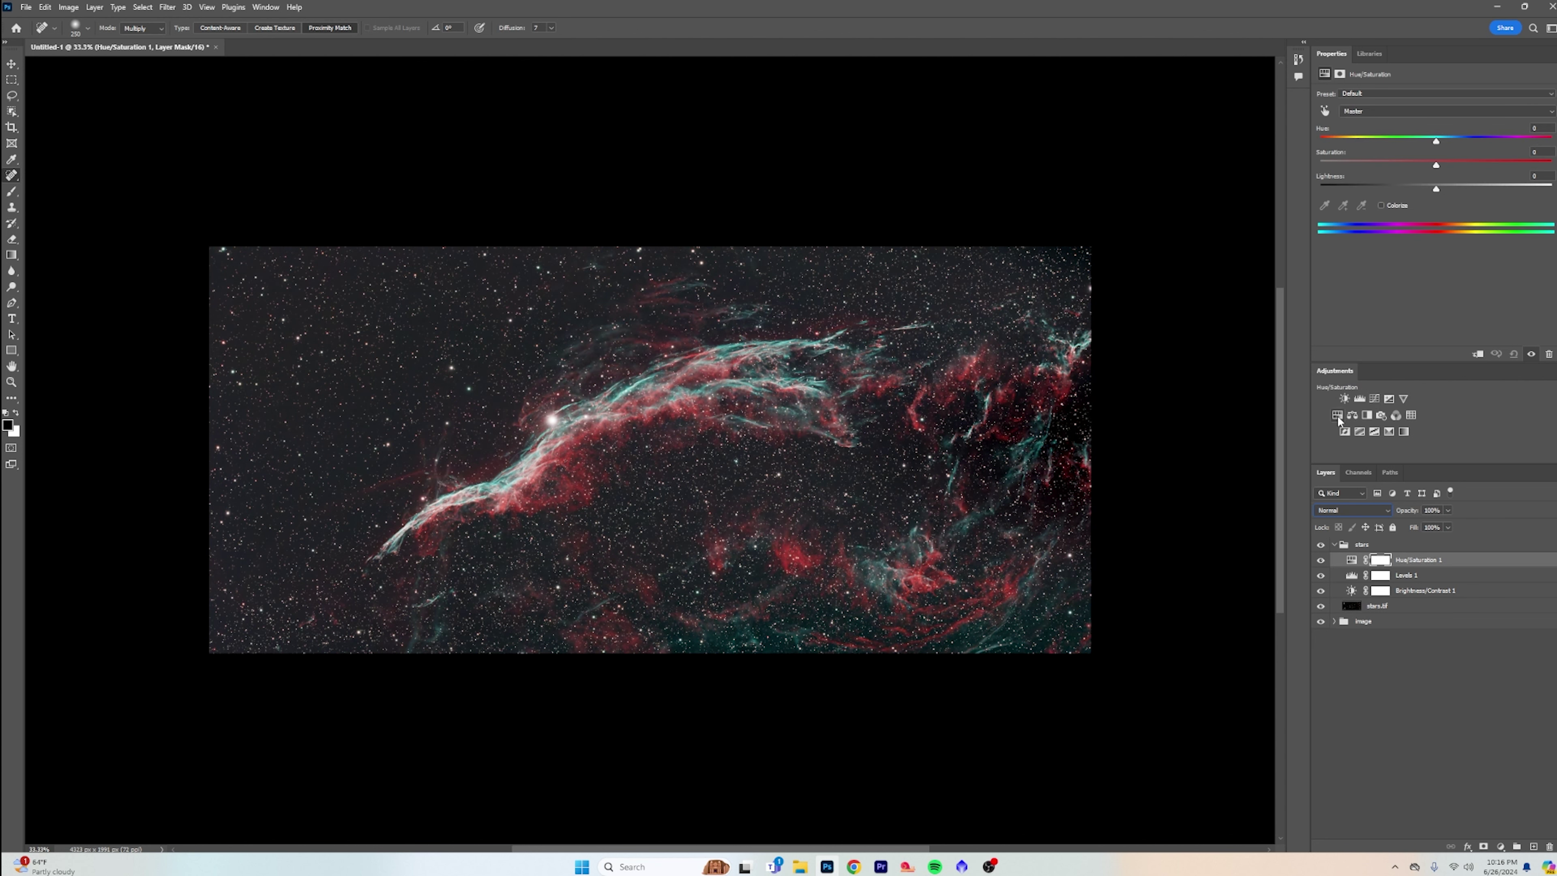
left_click(1406, 575)
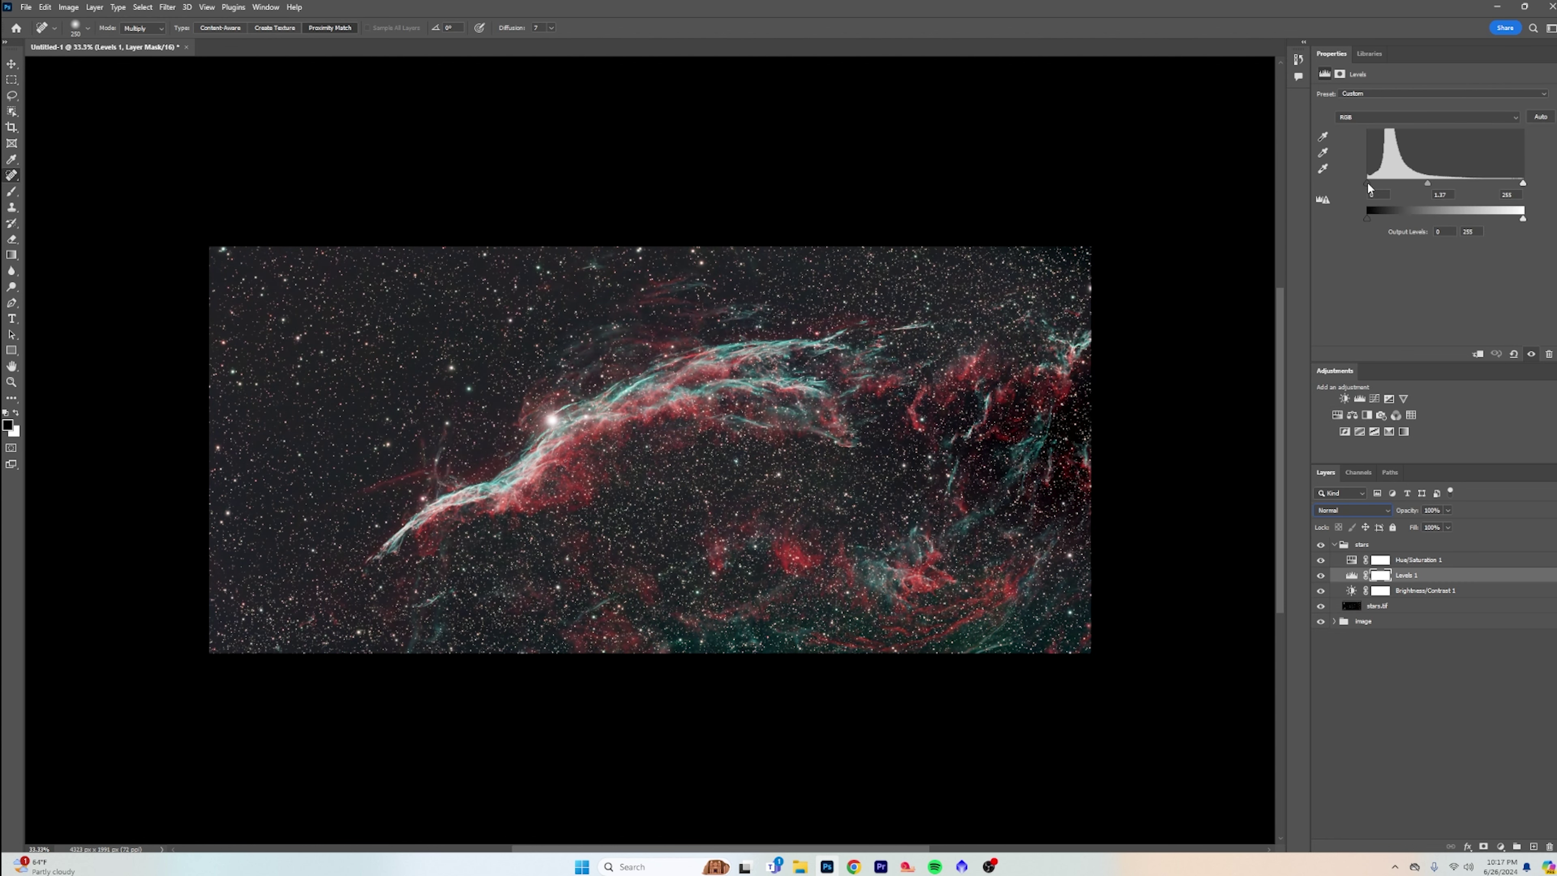
left_click_drag(1366, 181, 1399, 182)
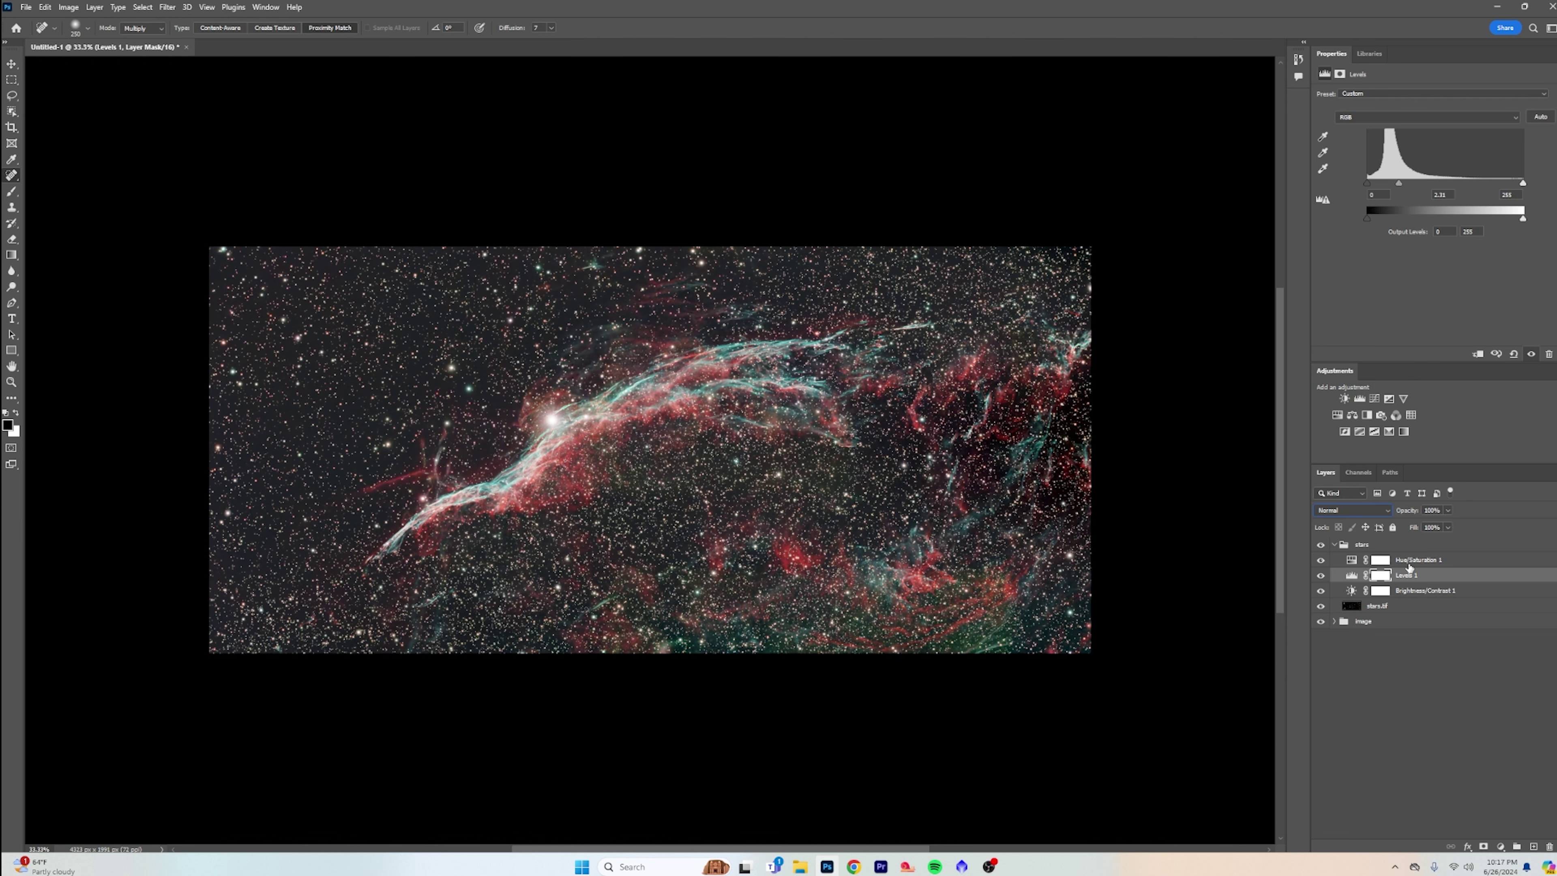
Step: Set the stars' Hue/Saturation lightness to +1, lower the Levels midtone to about 0.76, then collapse the group
left_click(1410, 560)
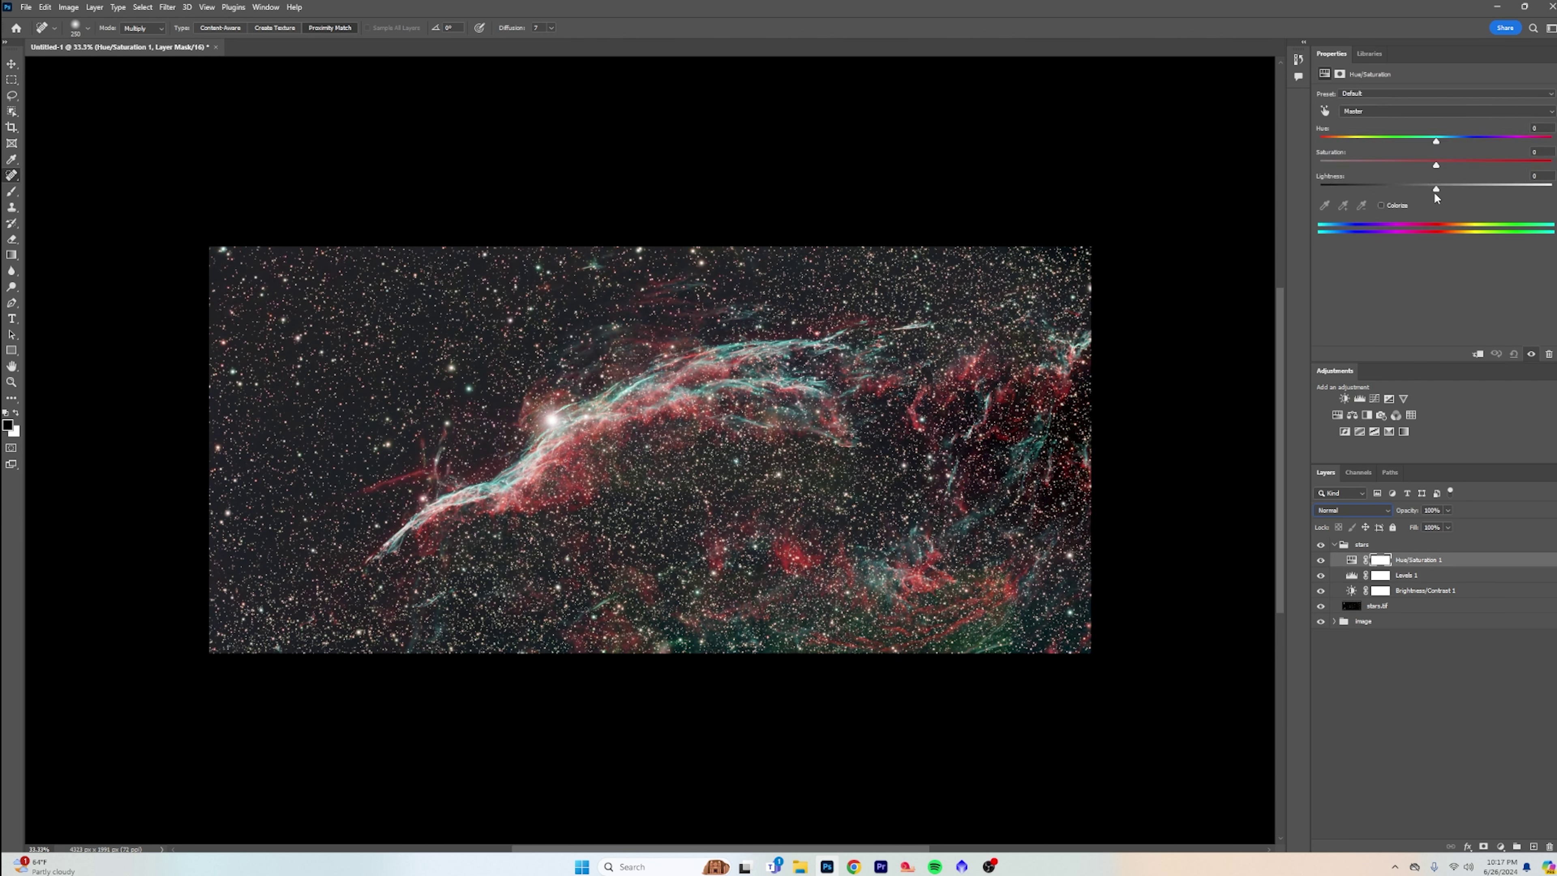
mouse_move(1436, 191)
left_mouse_down()
mouse_move(1474, 186)
mouse_move(1433, 192)
mouse_move(1391, 162)
mouse_move(1433, 165)
left_mouse_up()
left_click_drag(1433, 191, 1437, 192)
left_click(1421, 574)
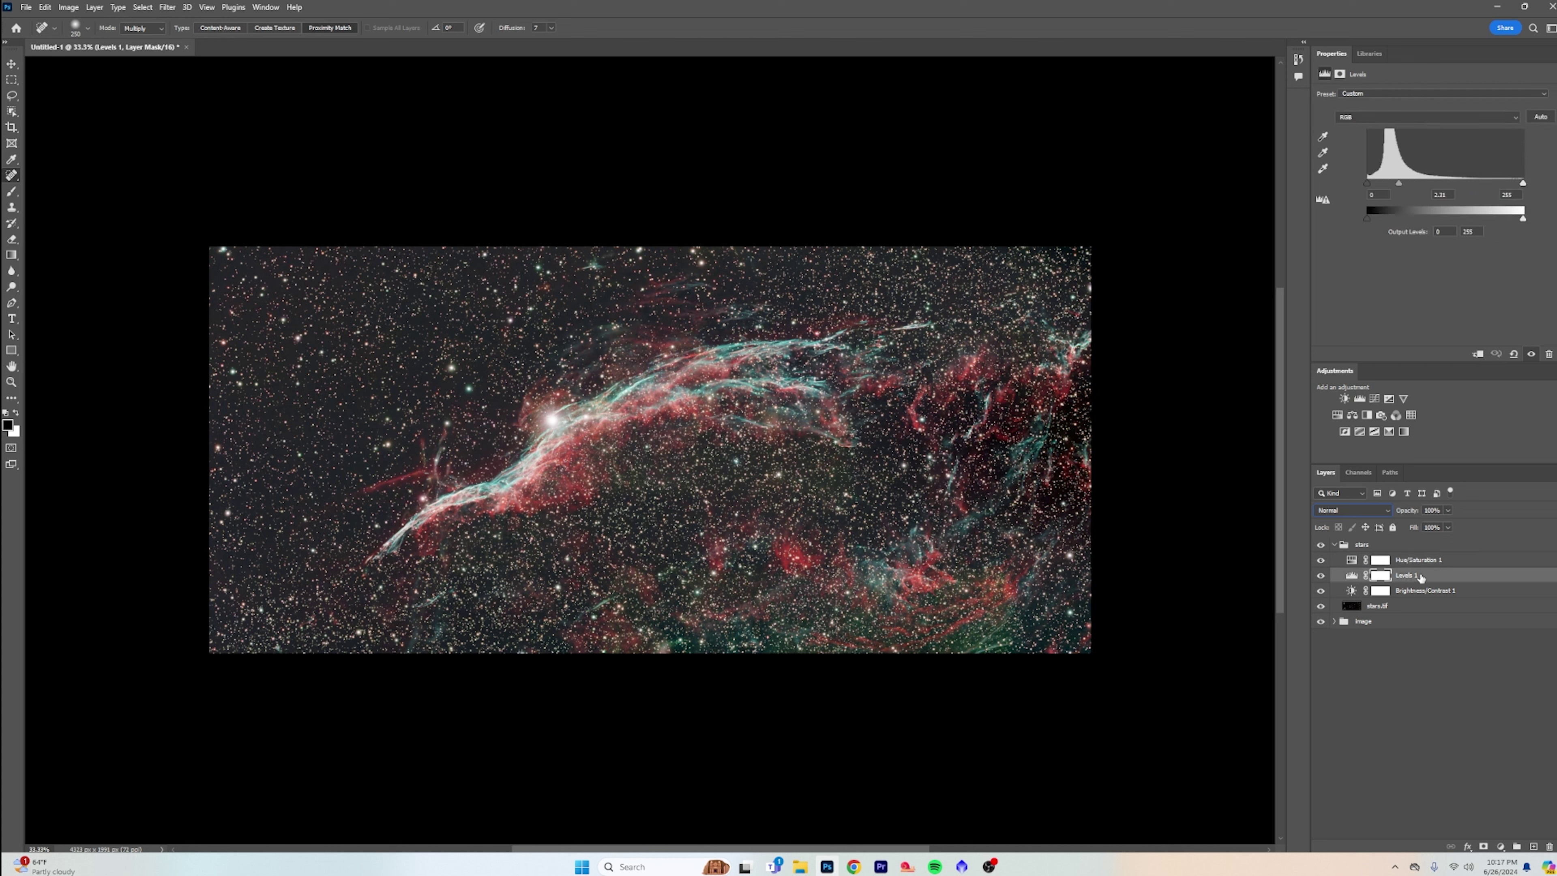
left_click_drag(1402, 182, 1463, 187)
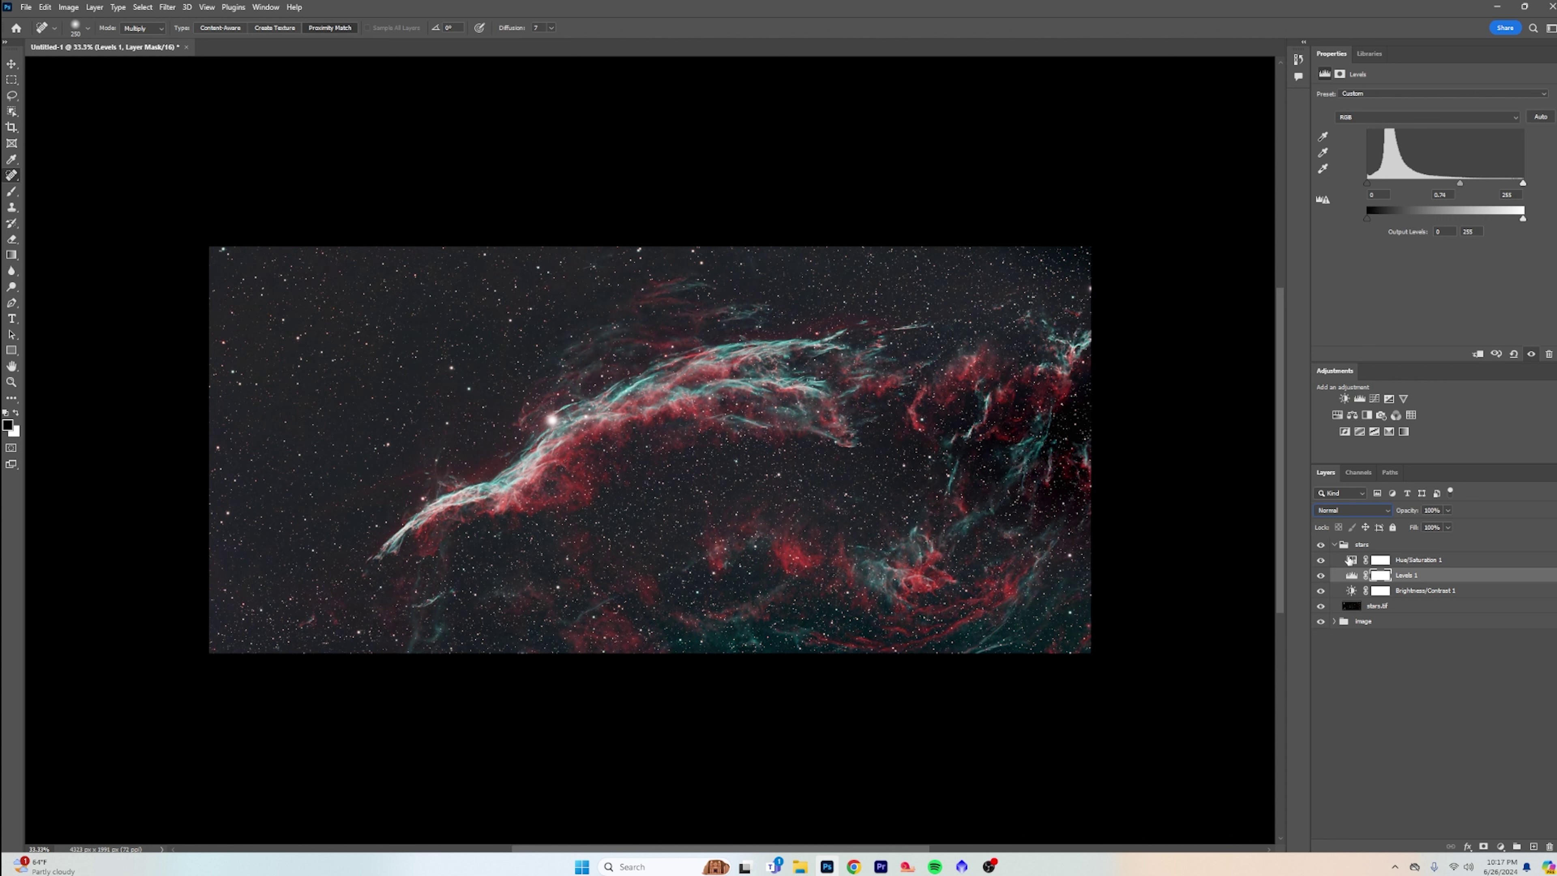
left_click(1337, 545)
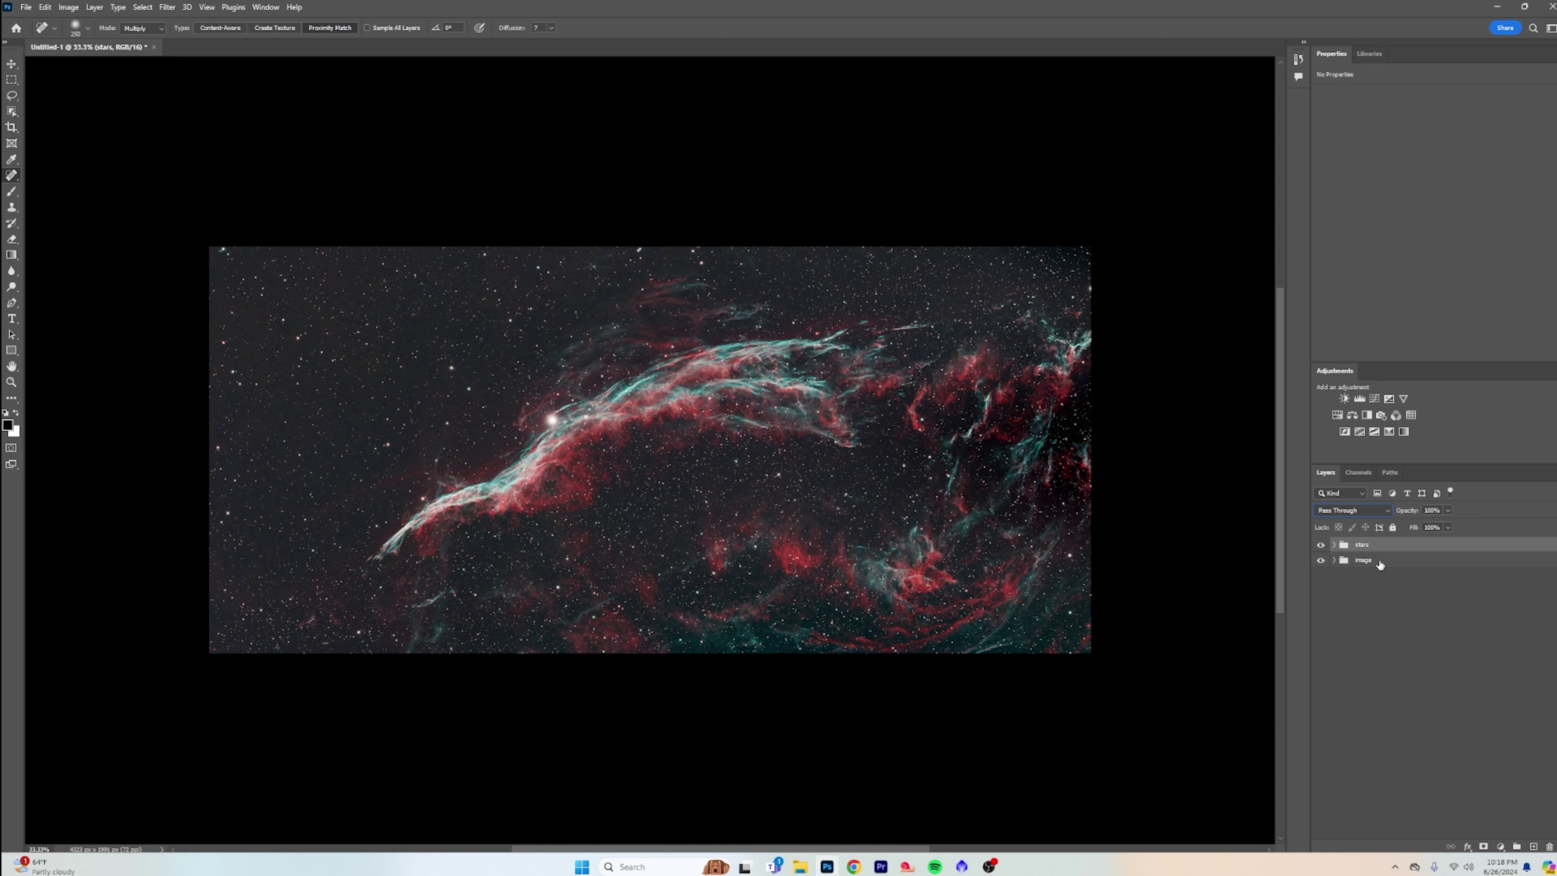
Step: Add Levels 2, Curves 1 and Hue/Saturation 2 above nebpart.tif in the image group, then hide the stars group
left_click(1340, 562)
left_click(1337, 561)
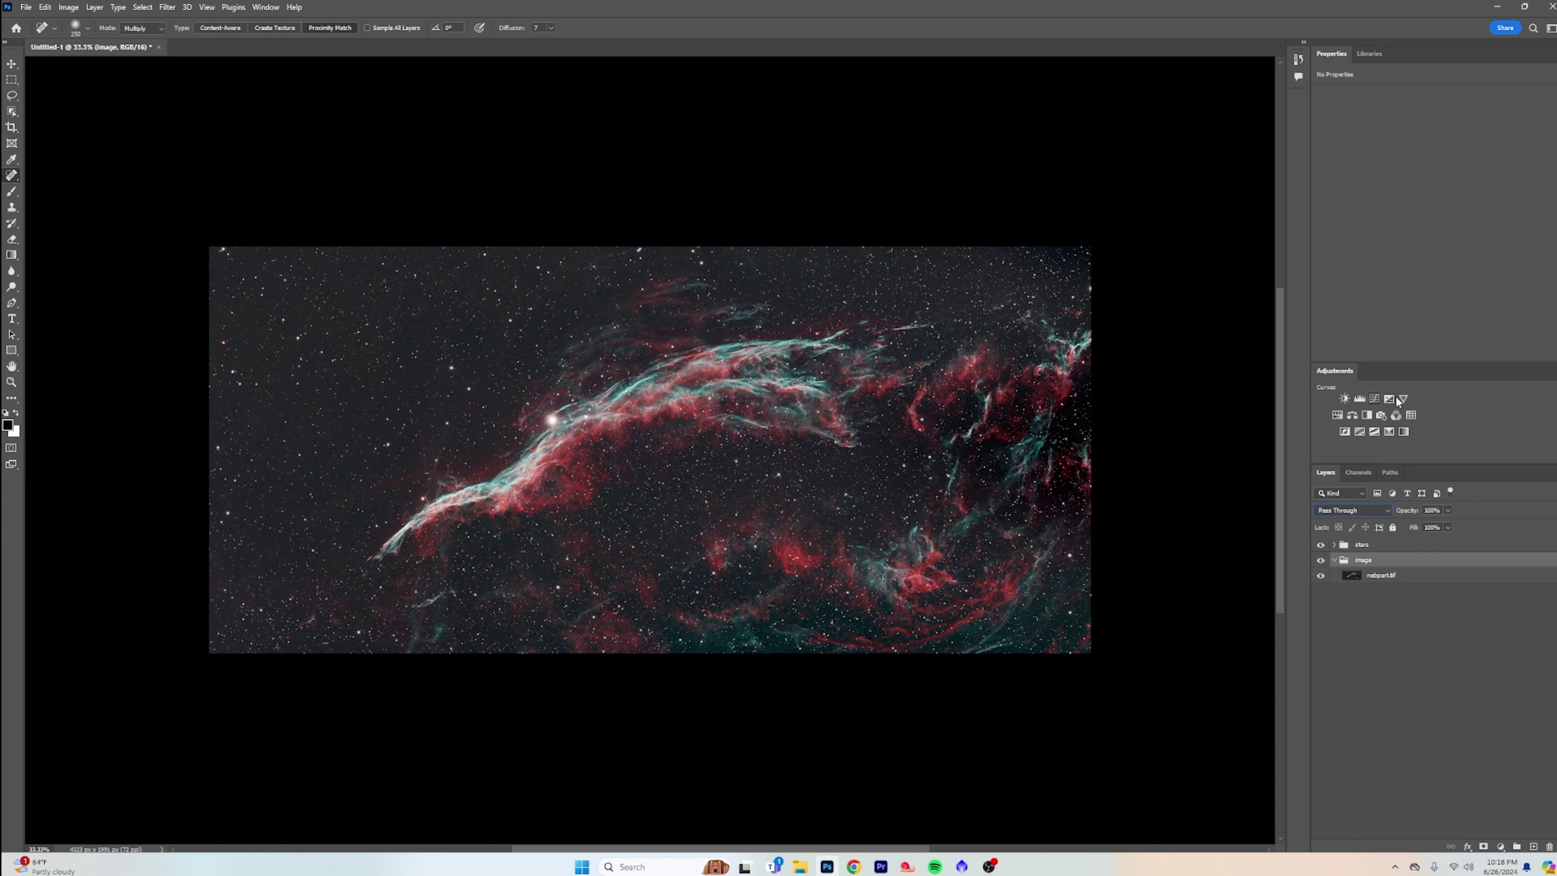
left_click(1359, 398)
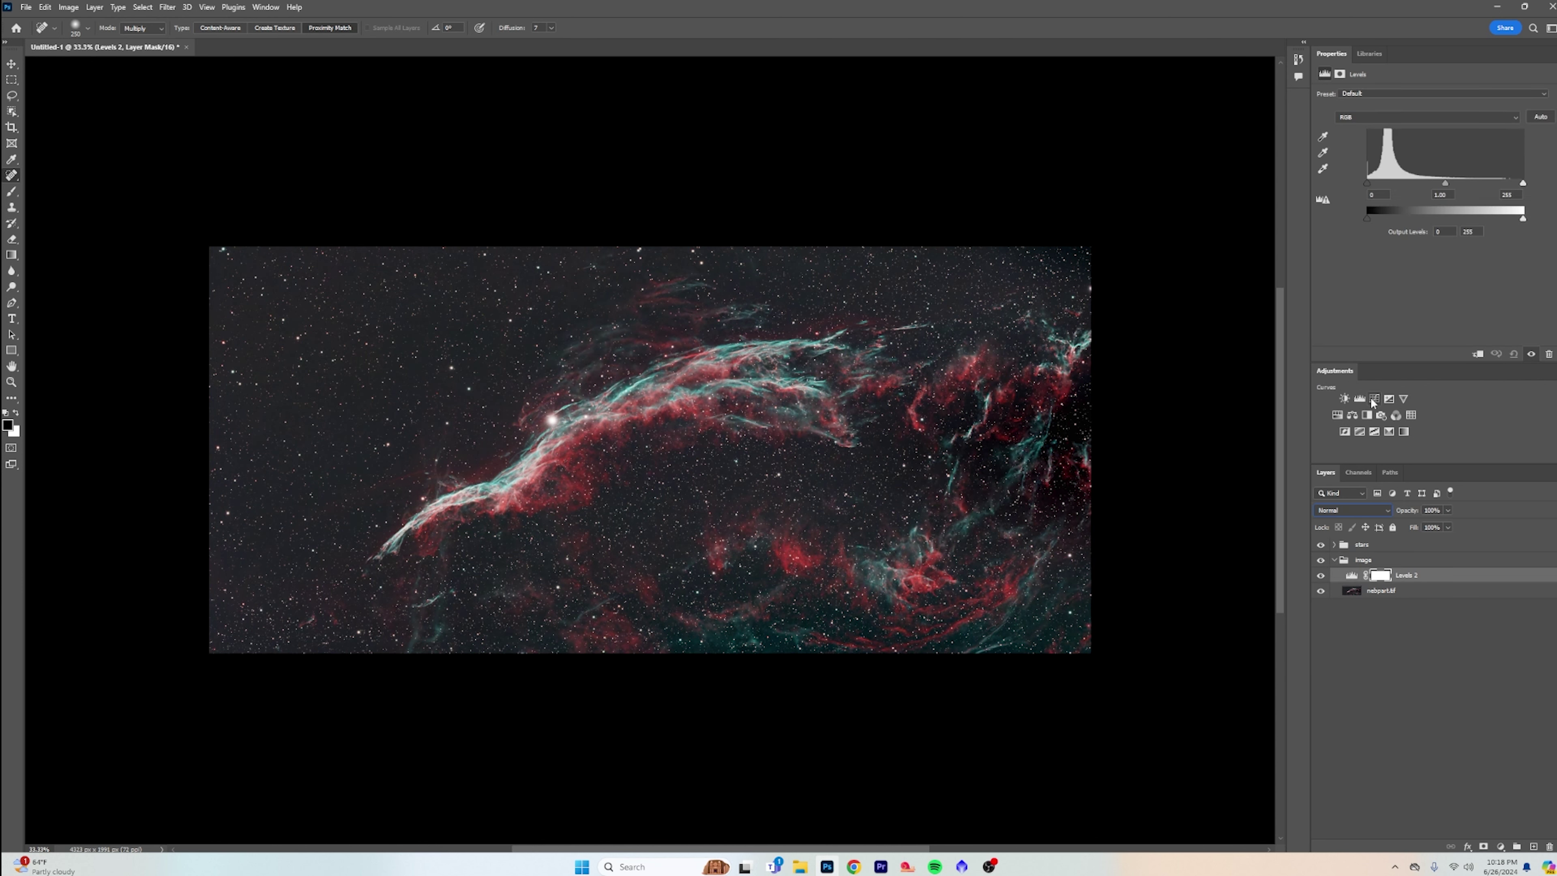
left_click(1374, 399)
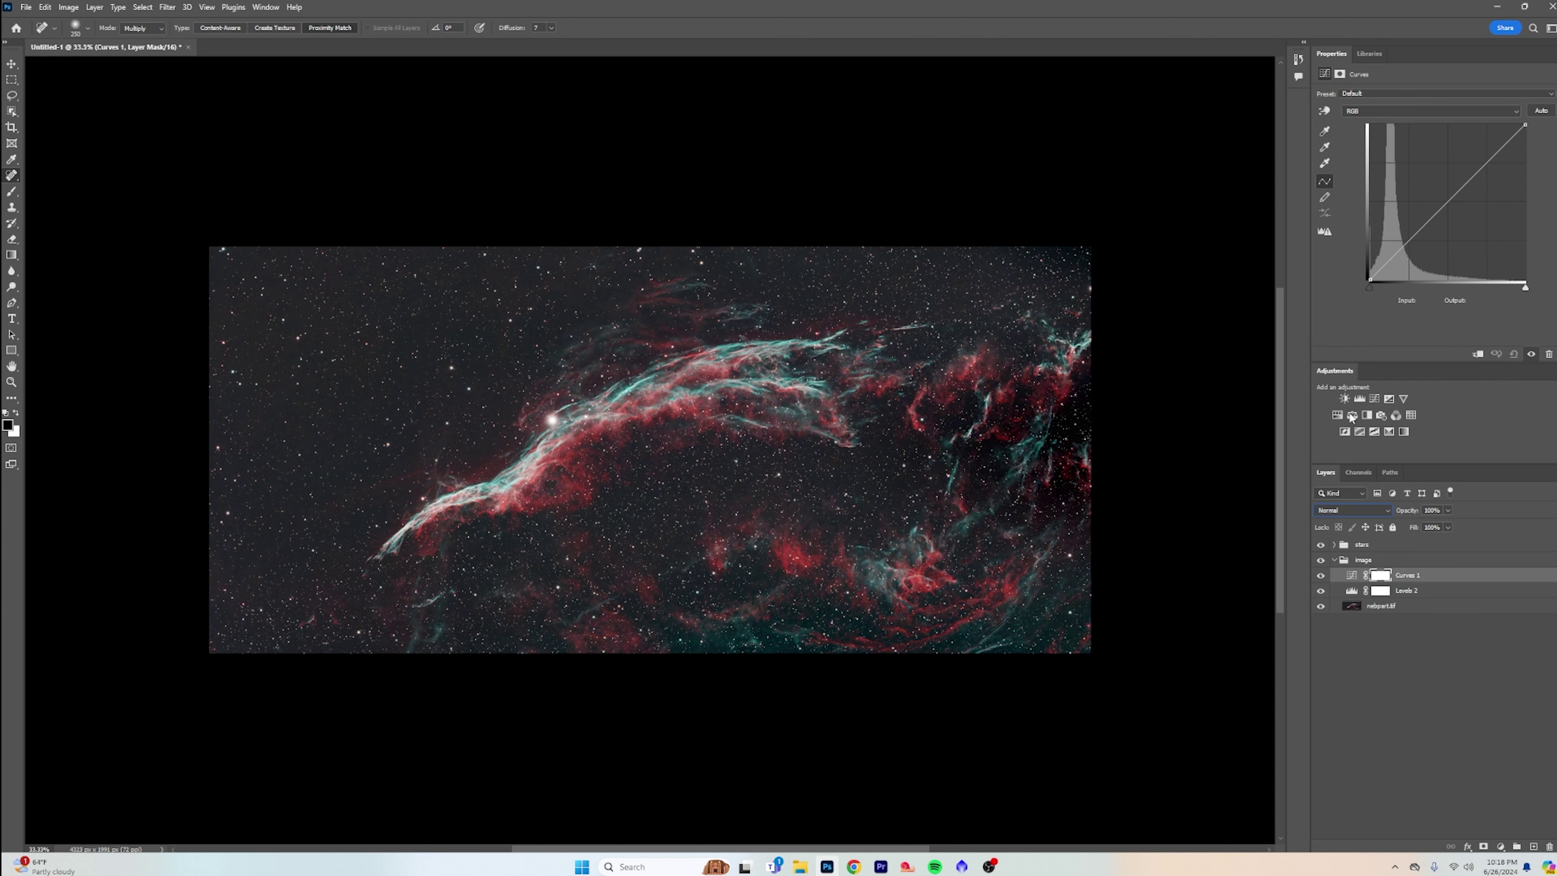
left_click(1338, 414)
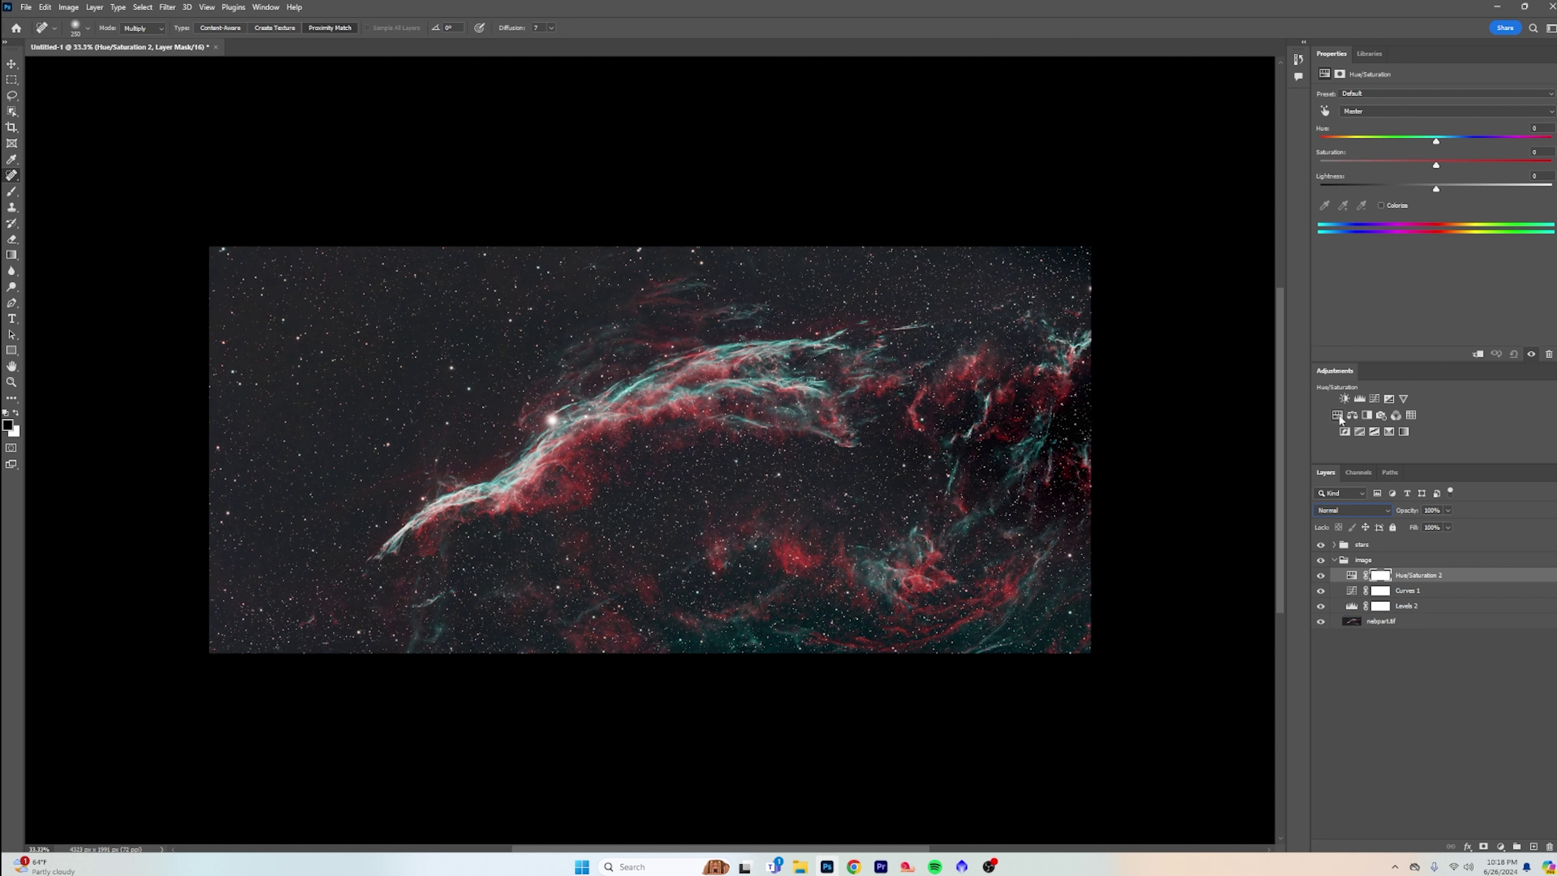
left_click(1321, 545)
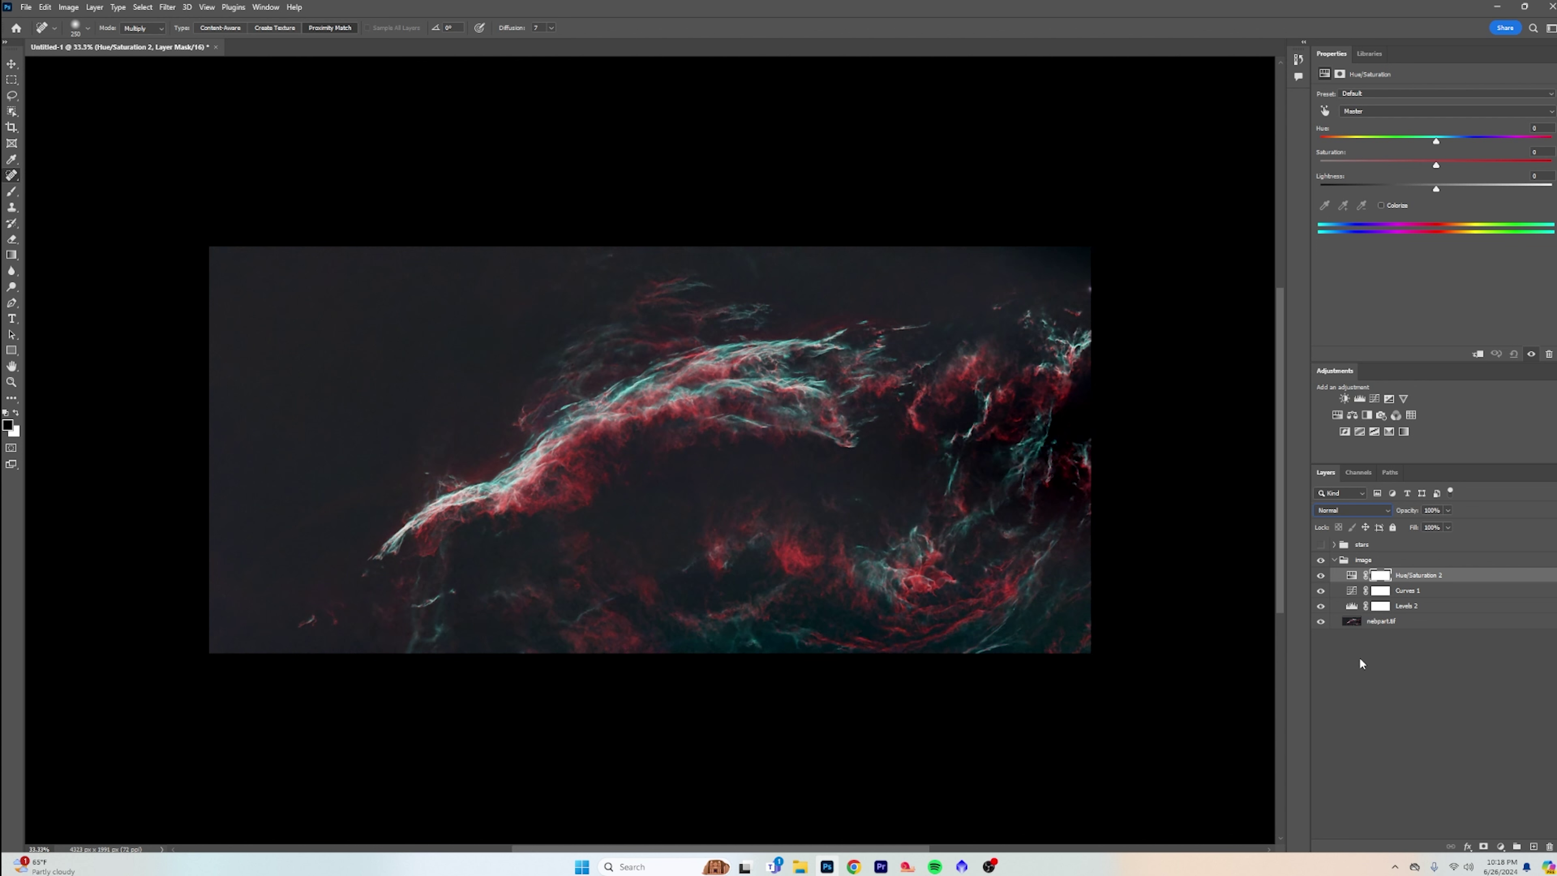
Step: Raise the Levels 2 black point to about 5 to darken the nebula's background
left_click(1380, 607)
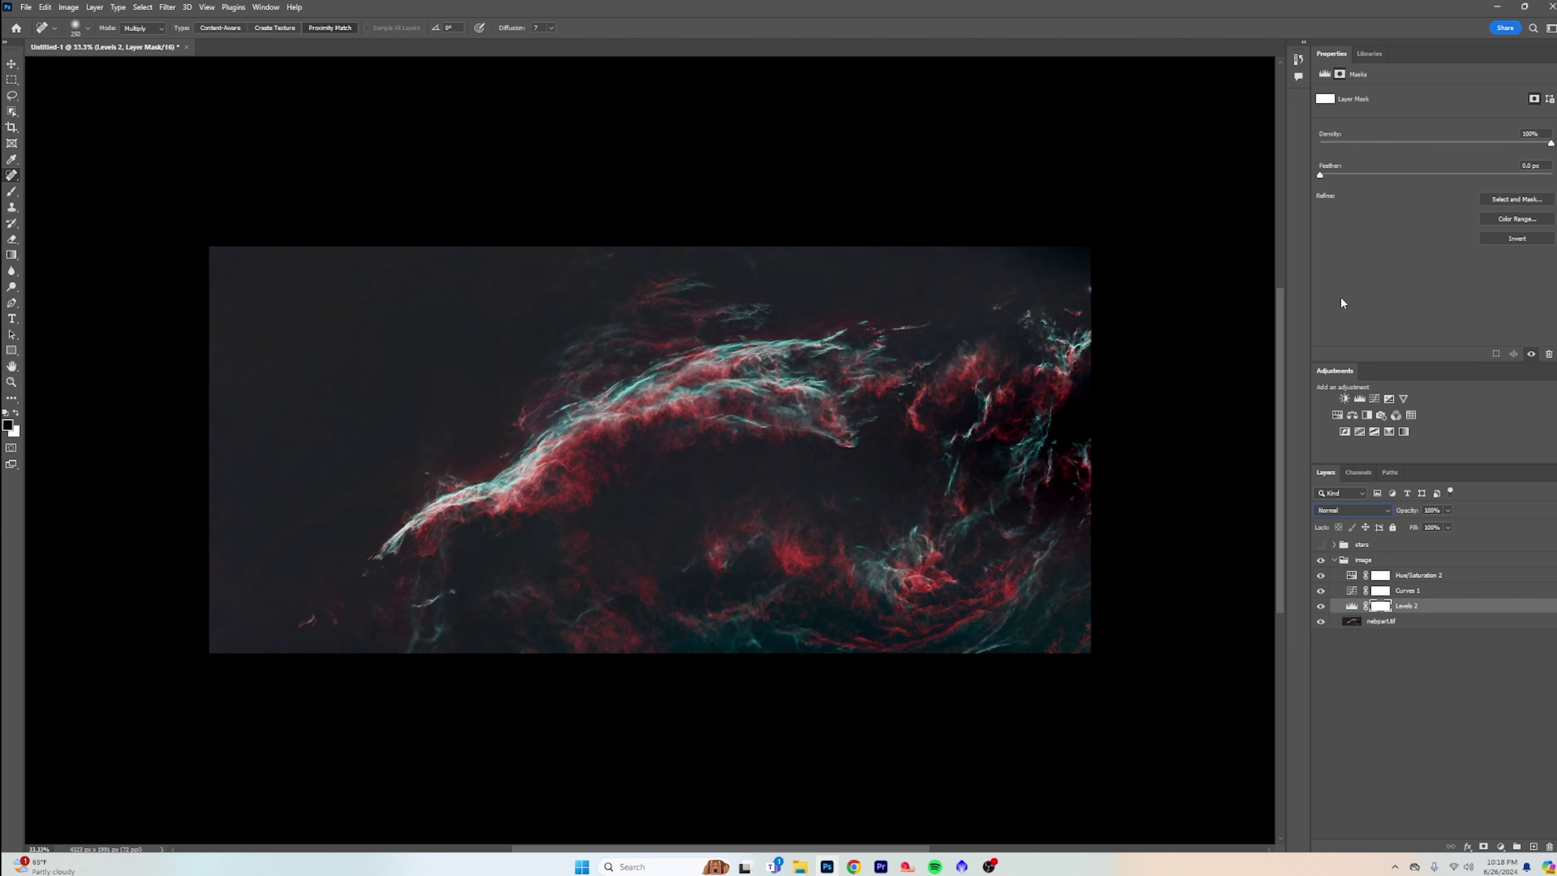
left_click(1403, 607)
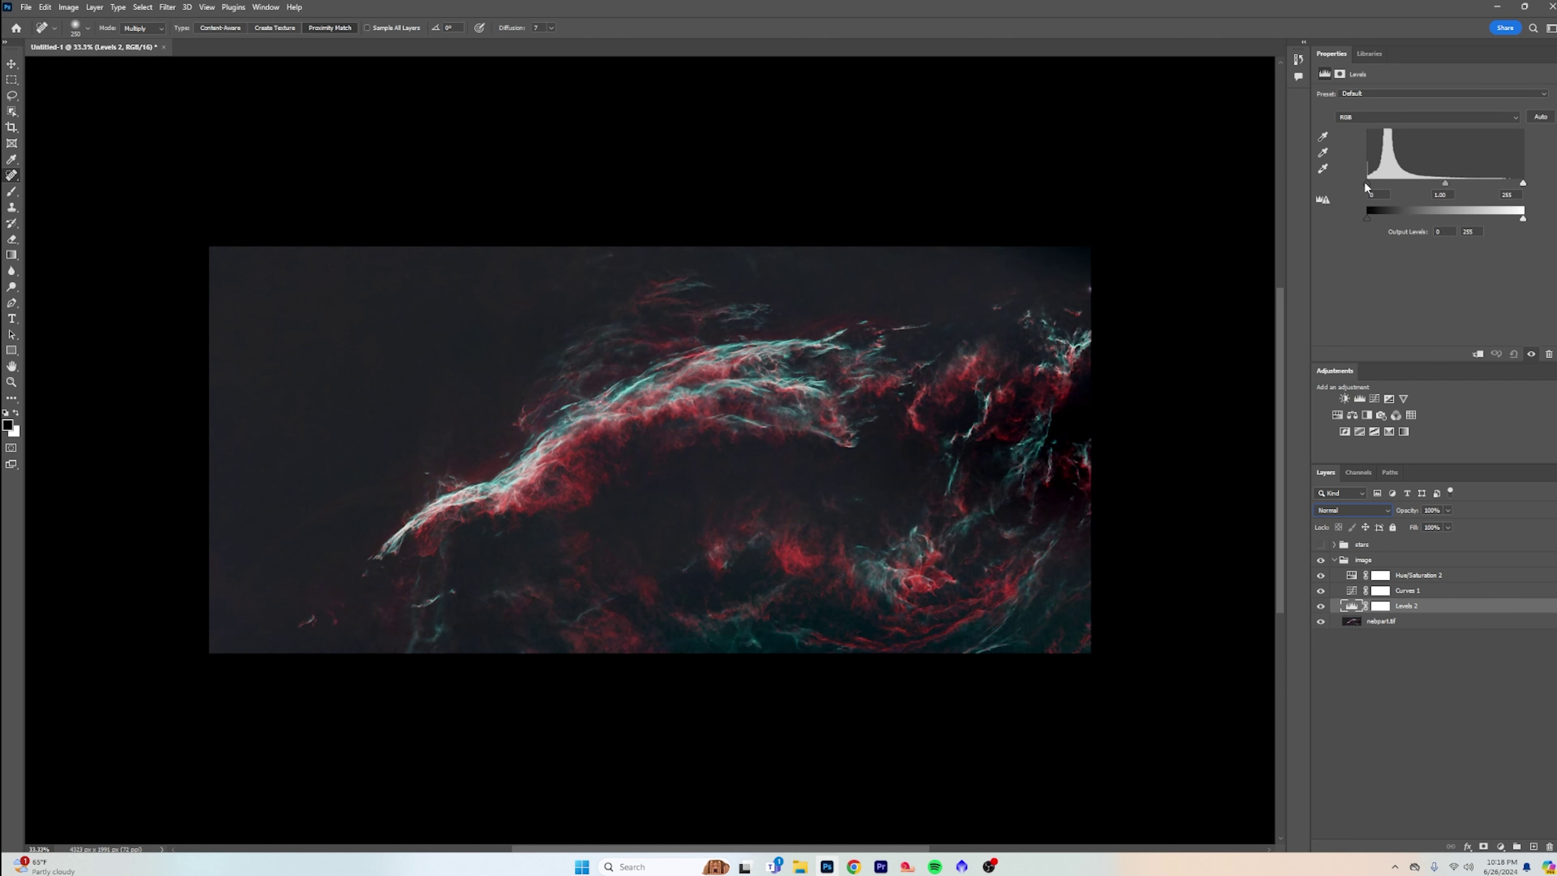
left_click_drag(1368, 187, 1456, 180)
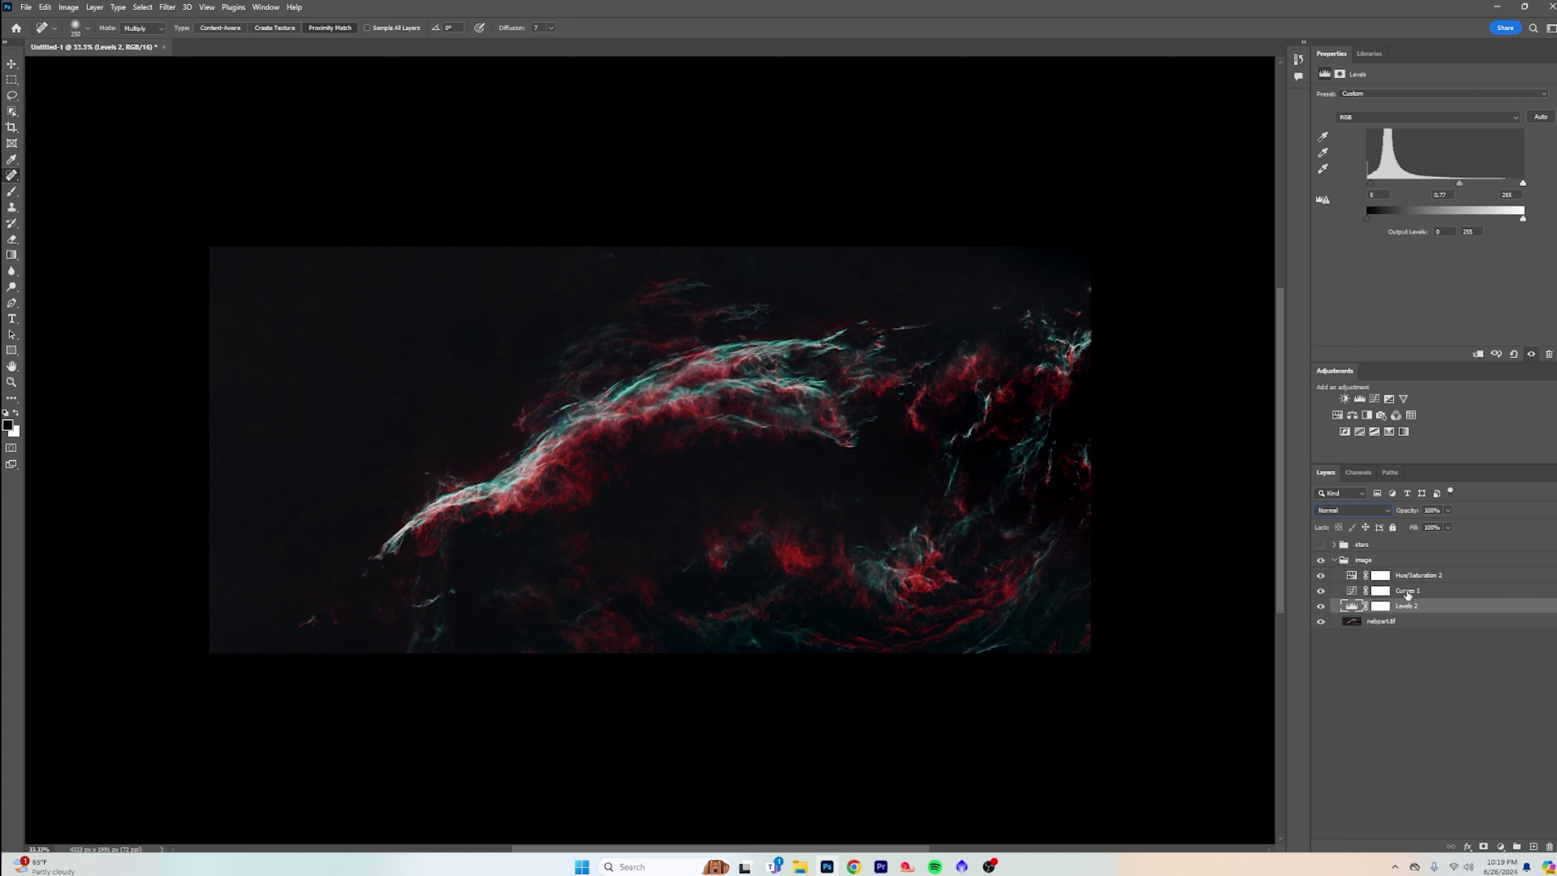
Step: Shape Curves 1 into an S-curve with midtone, highlight and shadow points
left_click(1407, 591)
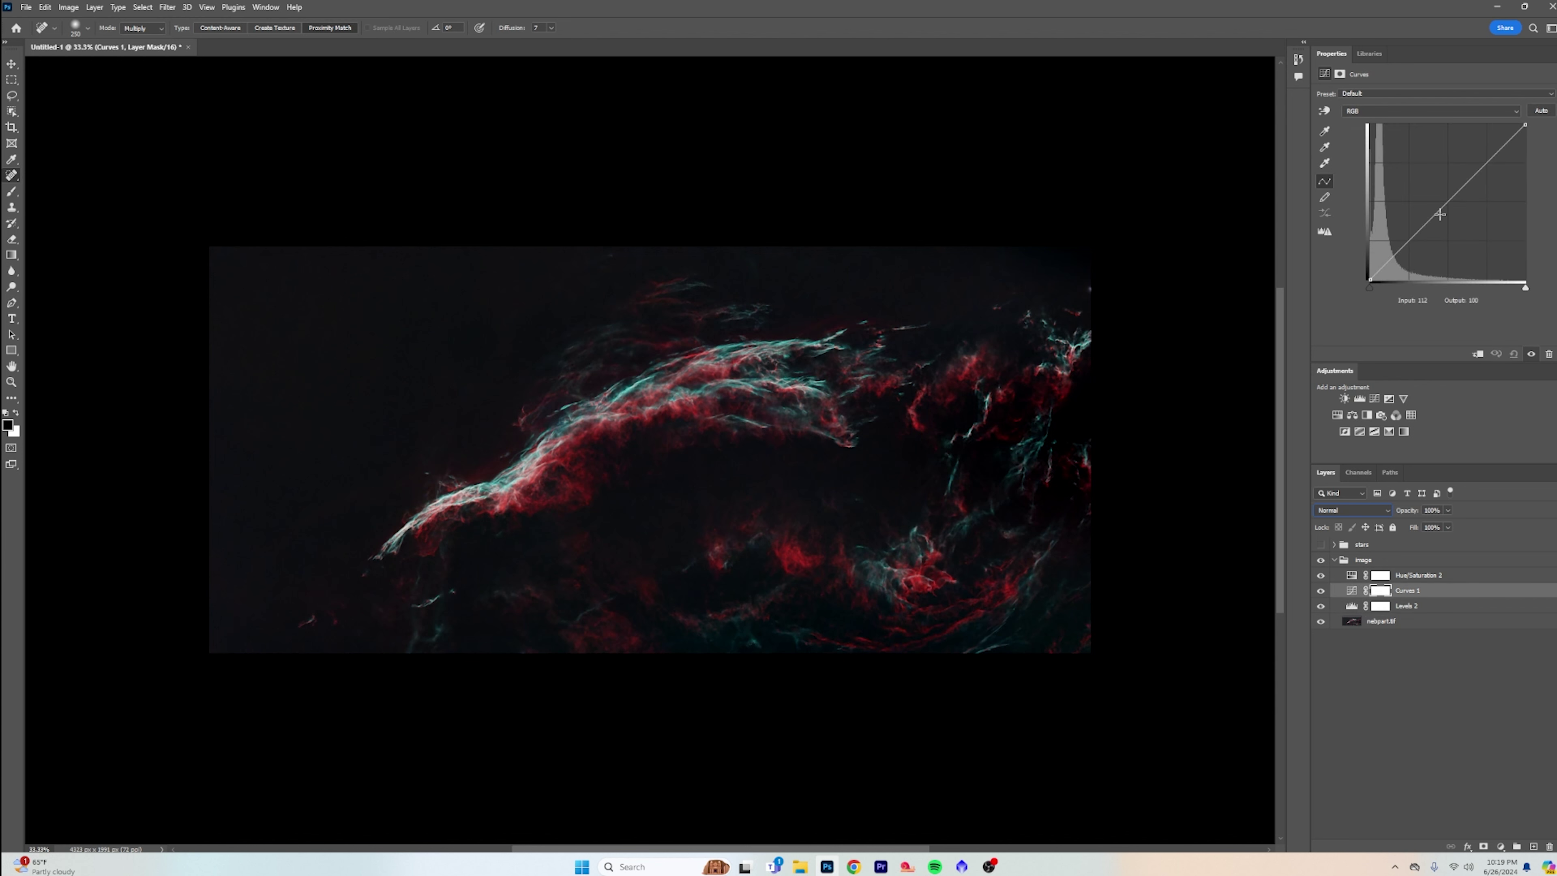
mouse_move(1437, 212)
left_mouse_down()
mouse_move(1420, 187)
mouse_move(1447, 213)
left_mouse_up()
left_click_drag(1511, 139, 1495, 142)
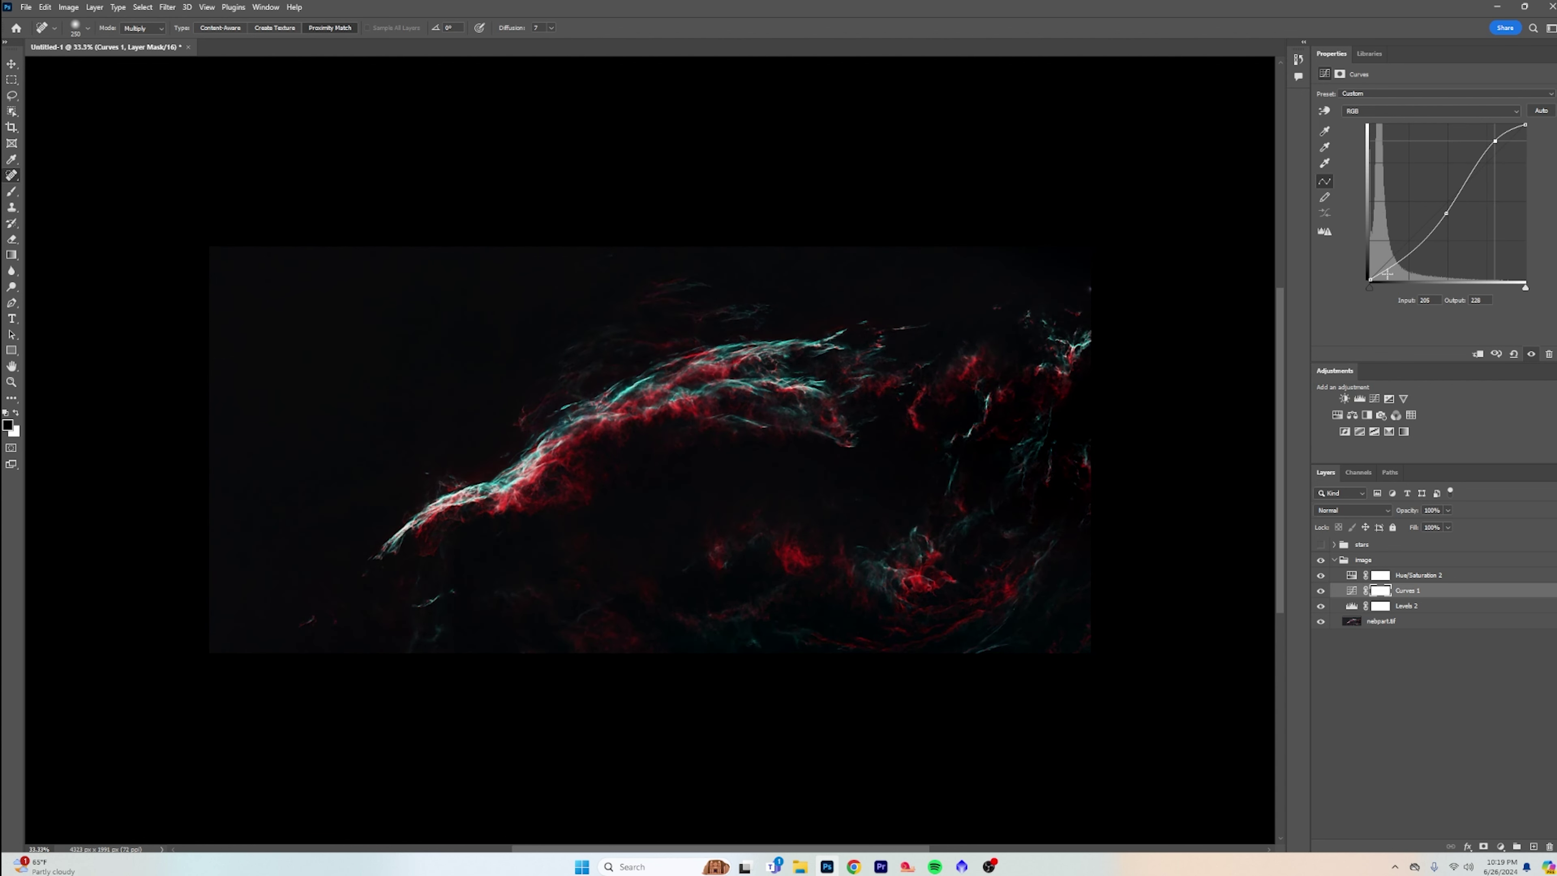
left_click_drag(1446, 214, 1434, 199)
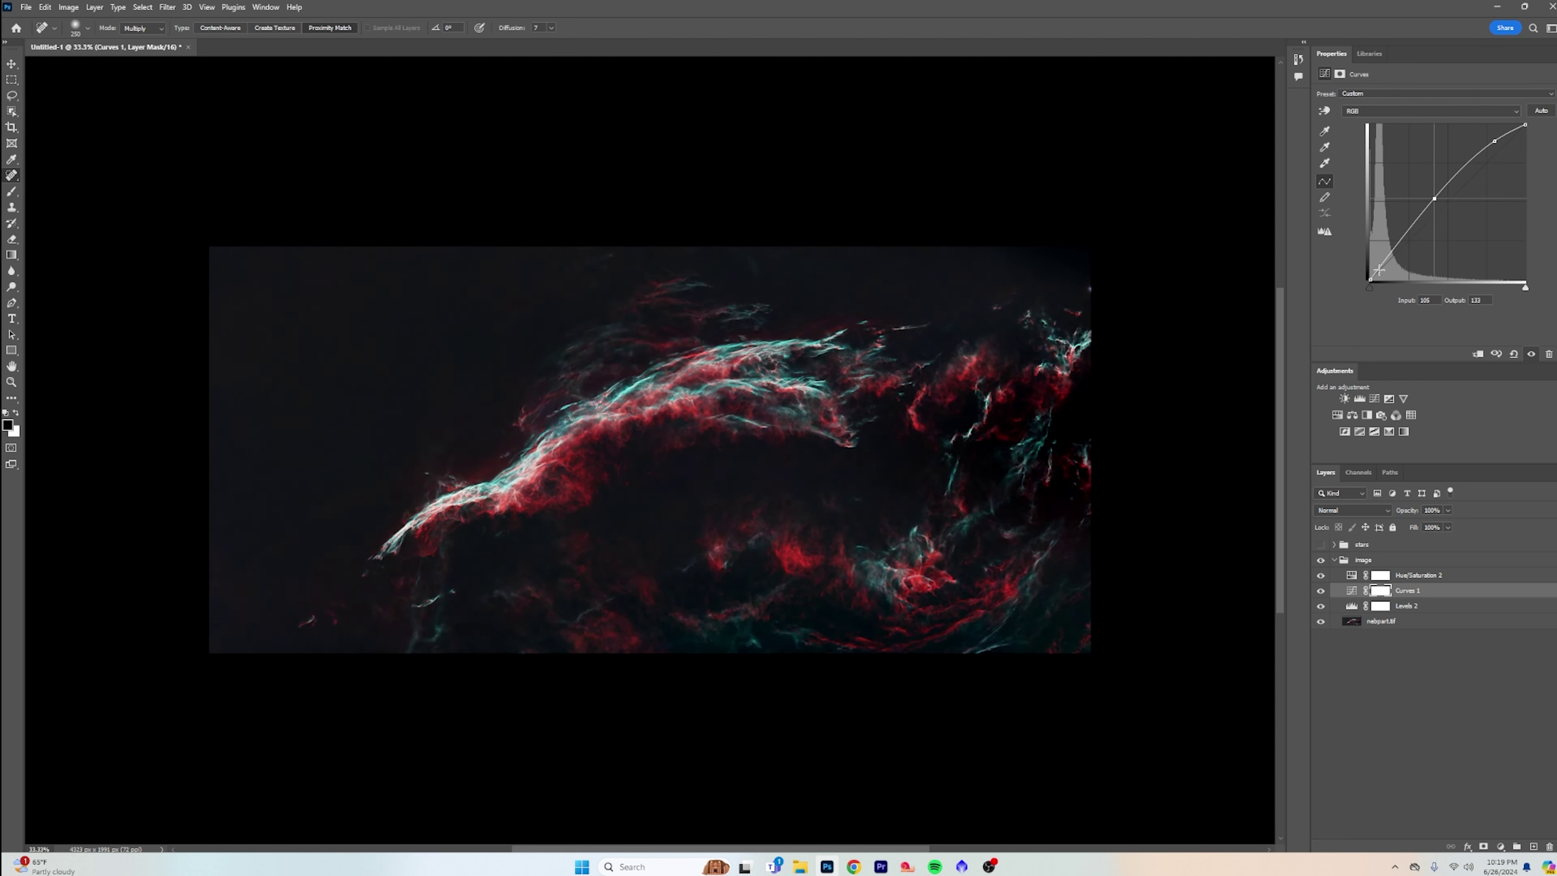
left_click(1388, 257)
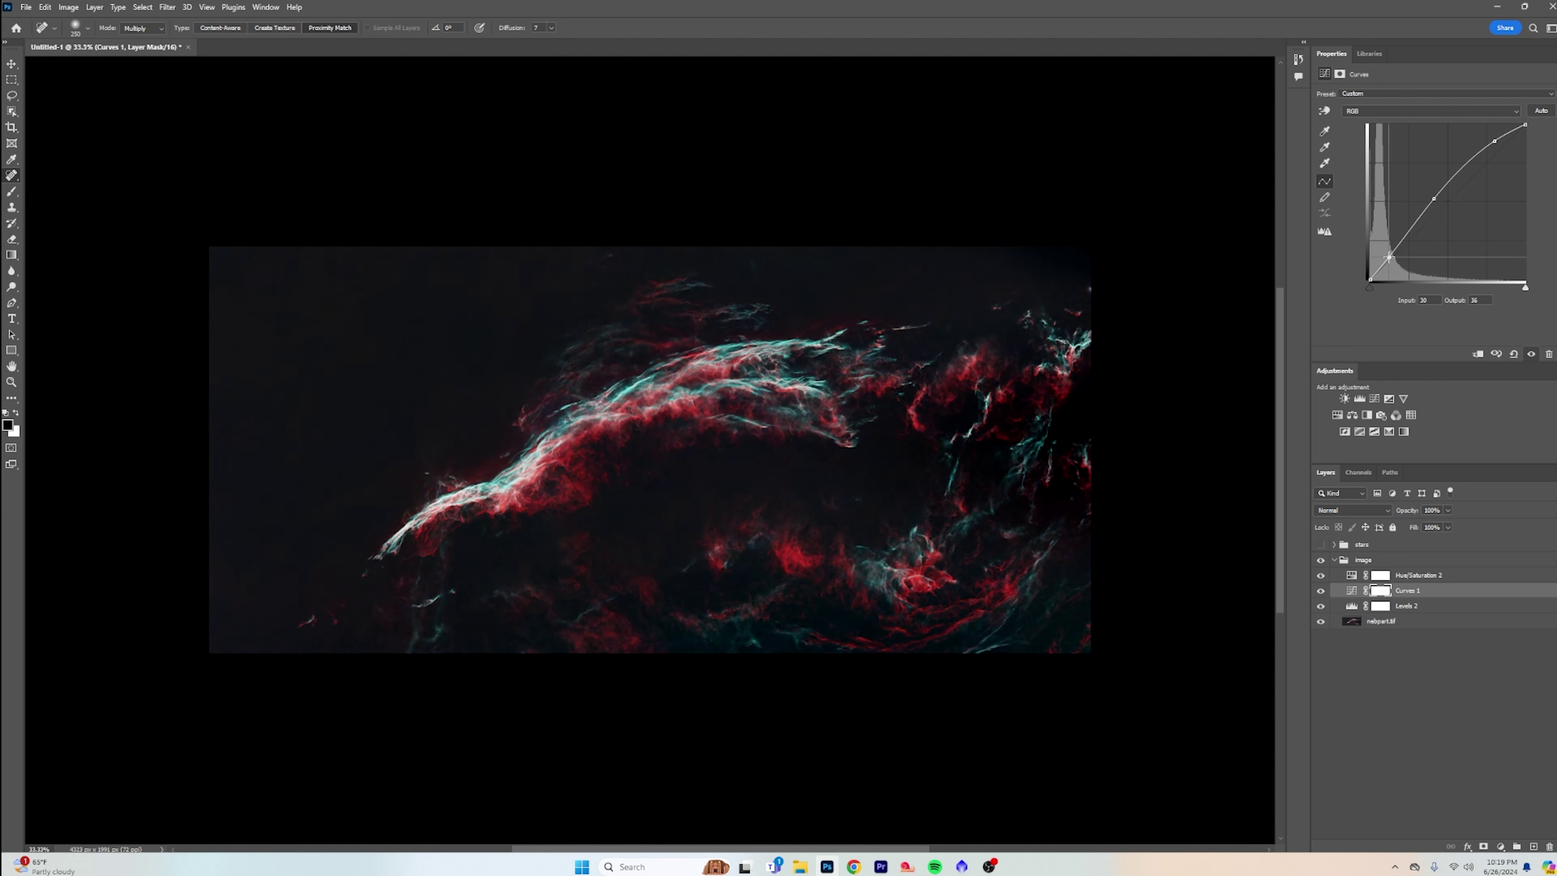
left_click_drag(1388, 257, 1390, 260)
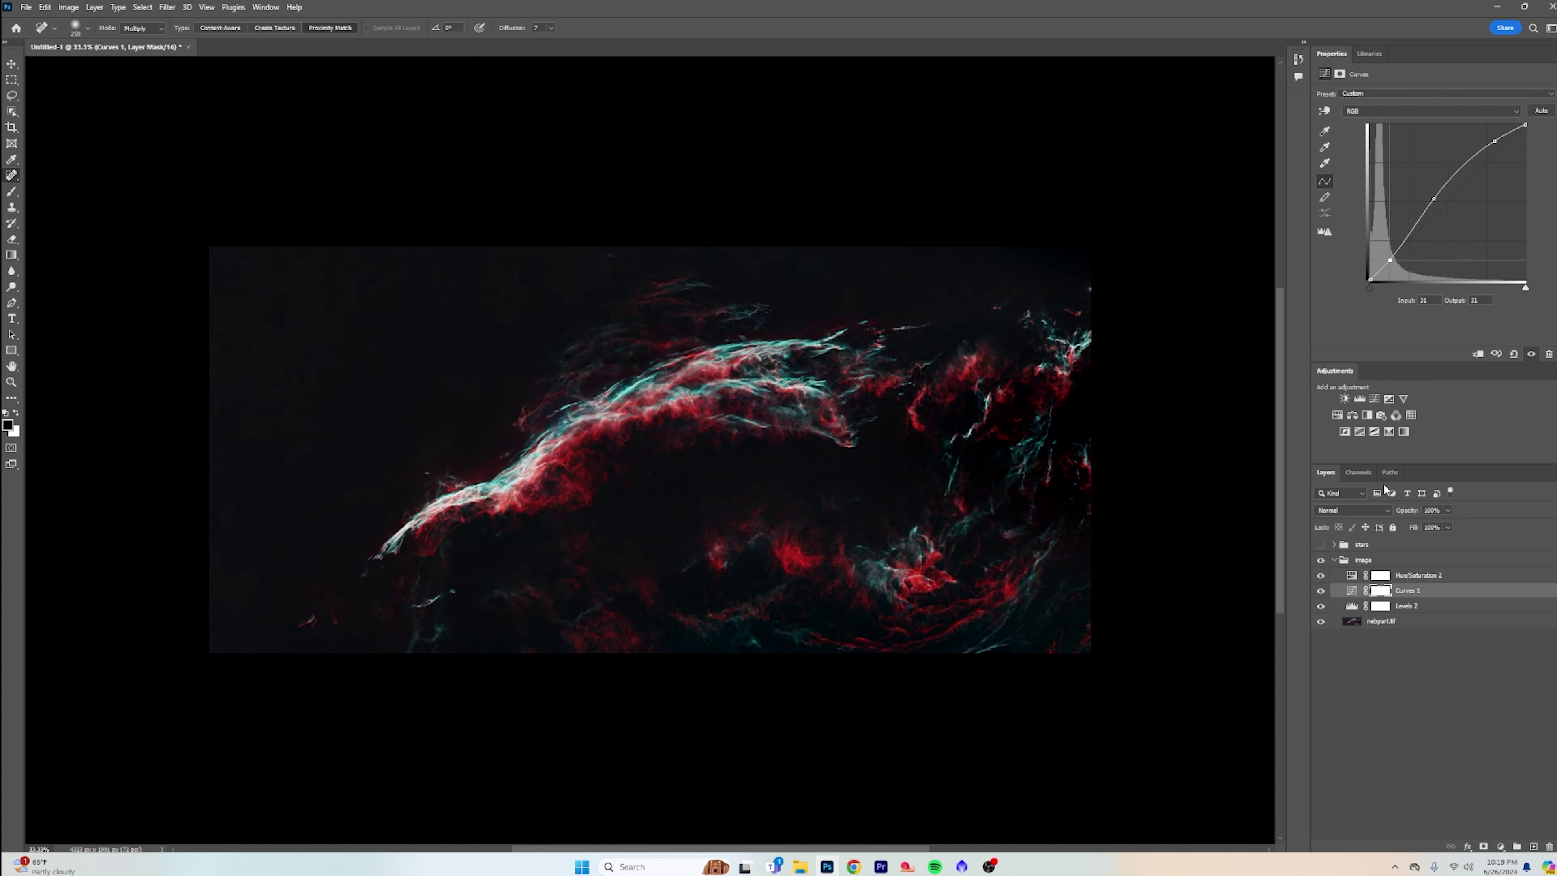
Step: Adjust Hue/Saturation 2's saturation on the starless nebula and turn the stars group back on
double_click(1412, 576)
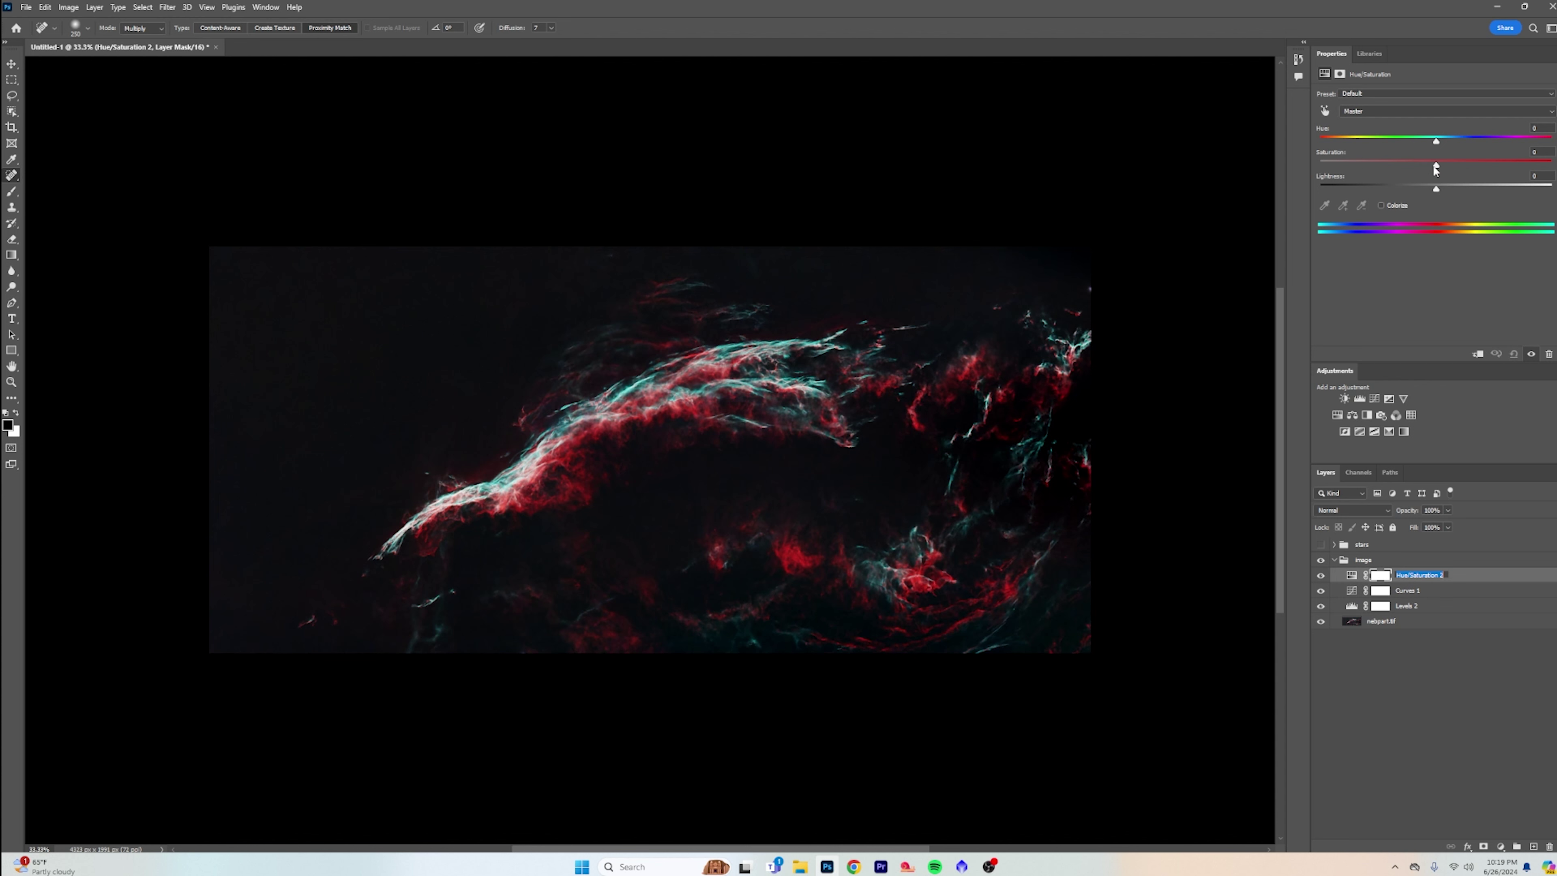
mouse_move(1439, 164)
left_mouse_down()
mouse_move(1488, 164)
mouse_move(1403, 165)
mouse_move(1449, 170)
mouse_move(1413, 175)
left_mouse_up()
left_click(1321, 544)
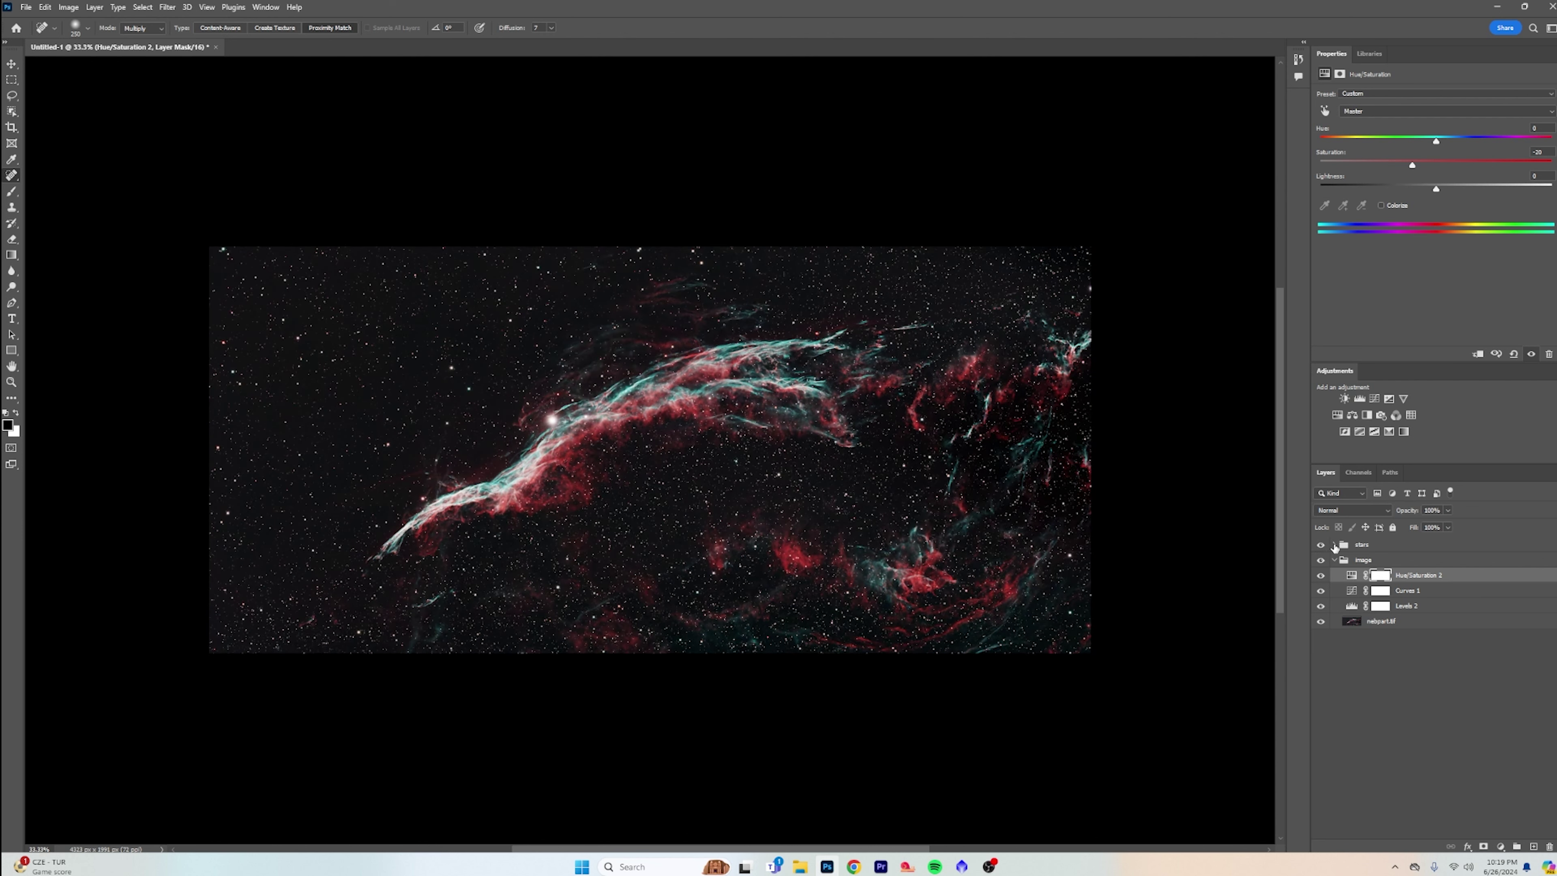
Step: Confirm Screen blending in the stars group's blending options
left_click(1339, 546)
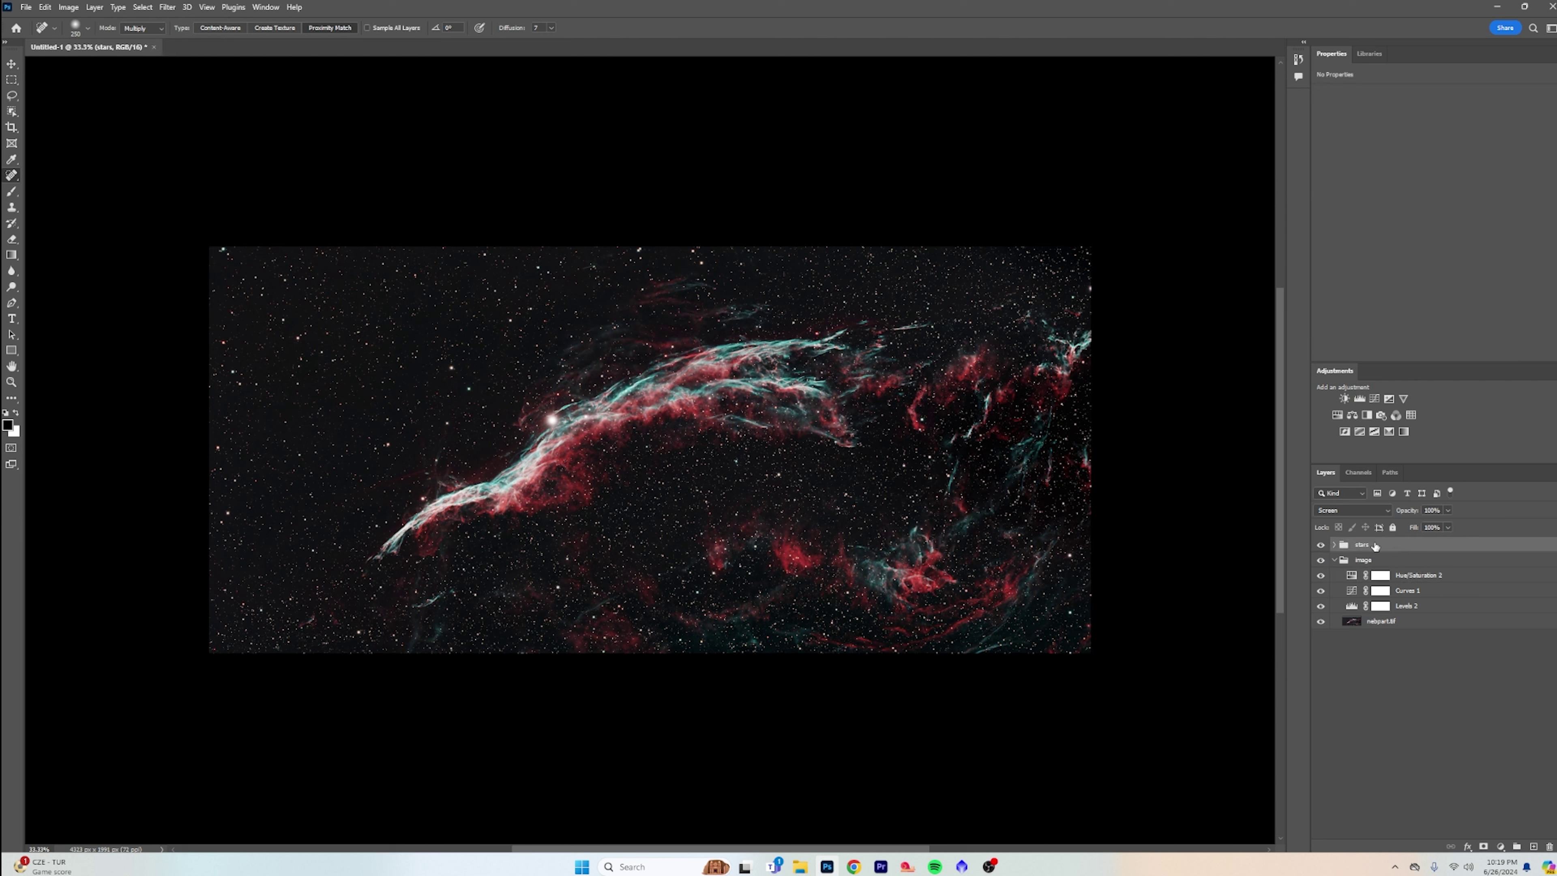
double_click(1376, 546)
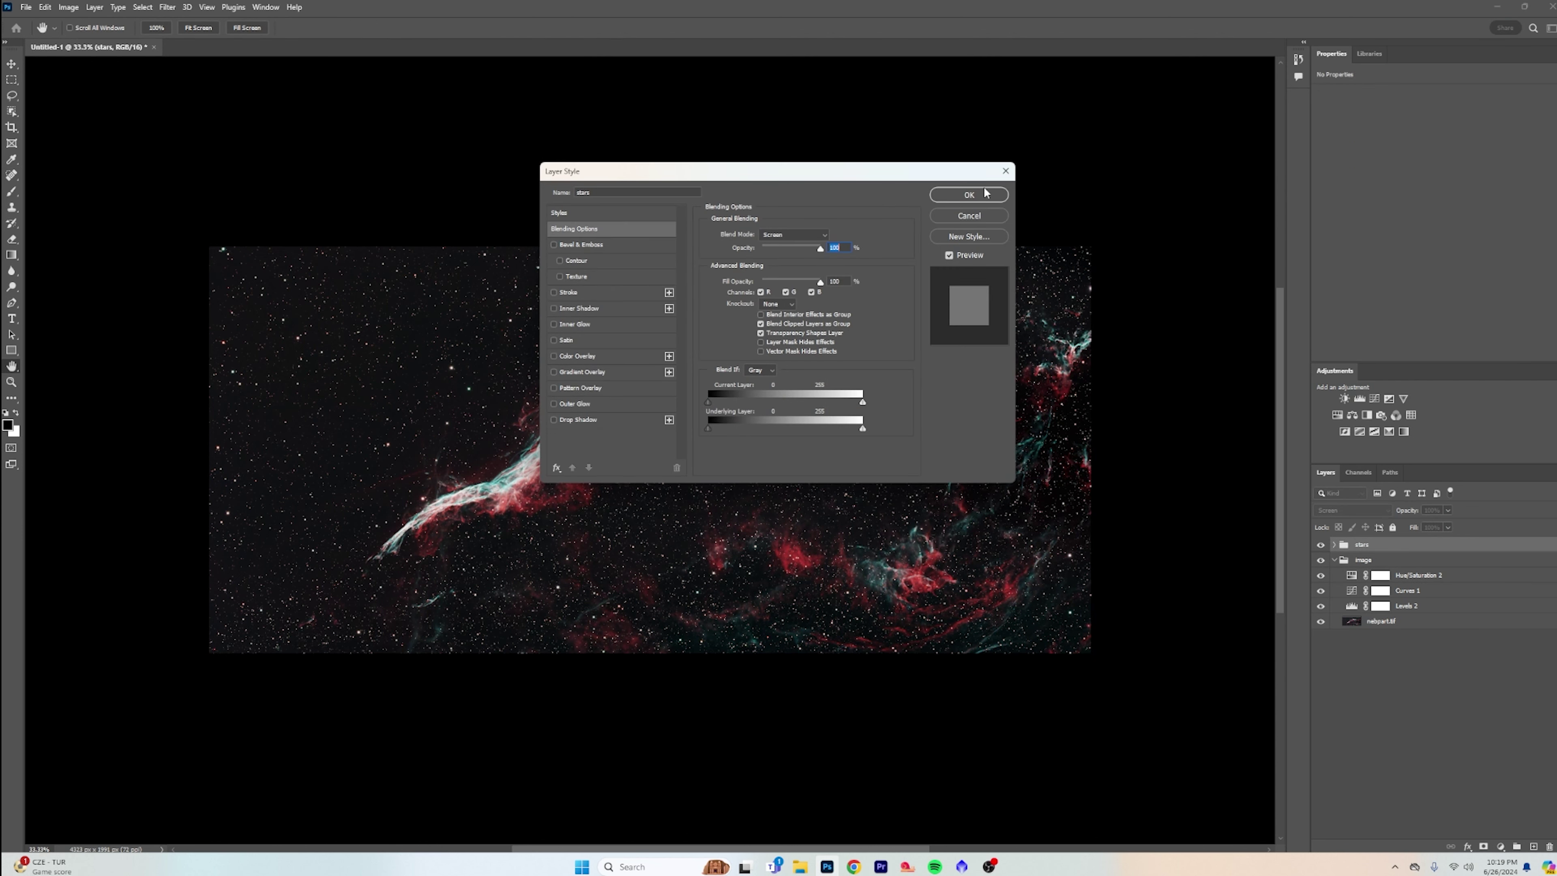
left_click(984, 194)
Step: Set the stars' Levels 1 midtone to 0.57 and slightly lower Hue/Saturation 1 saturation
left_click(1335, 545)
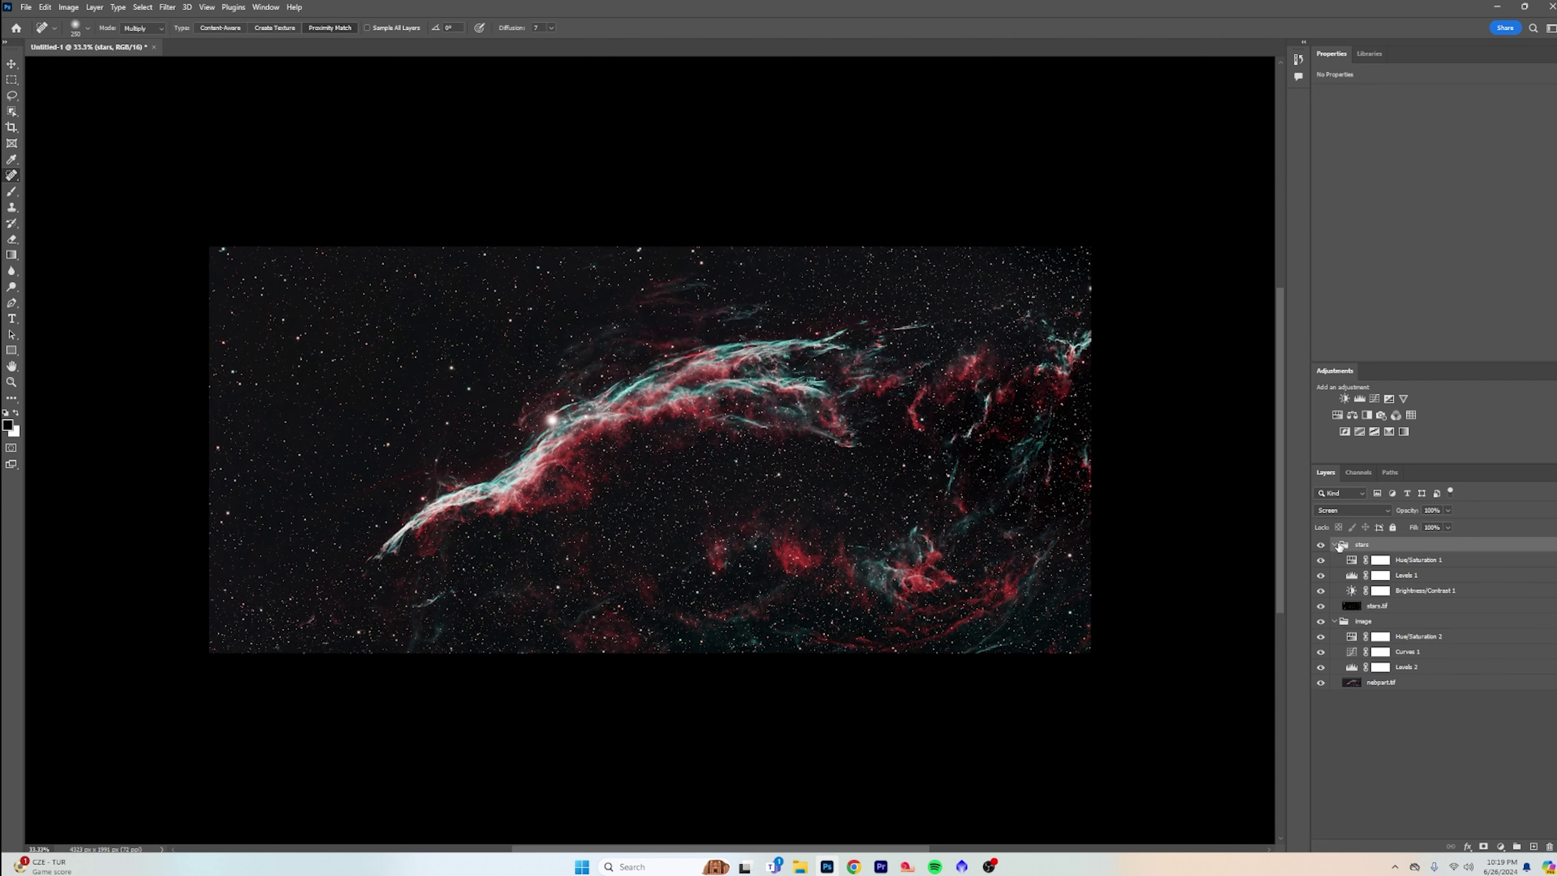
left_click(1381, 575)
left_click(1351, 575)
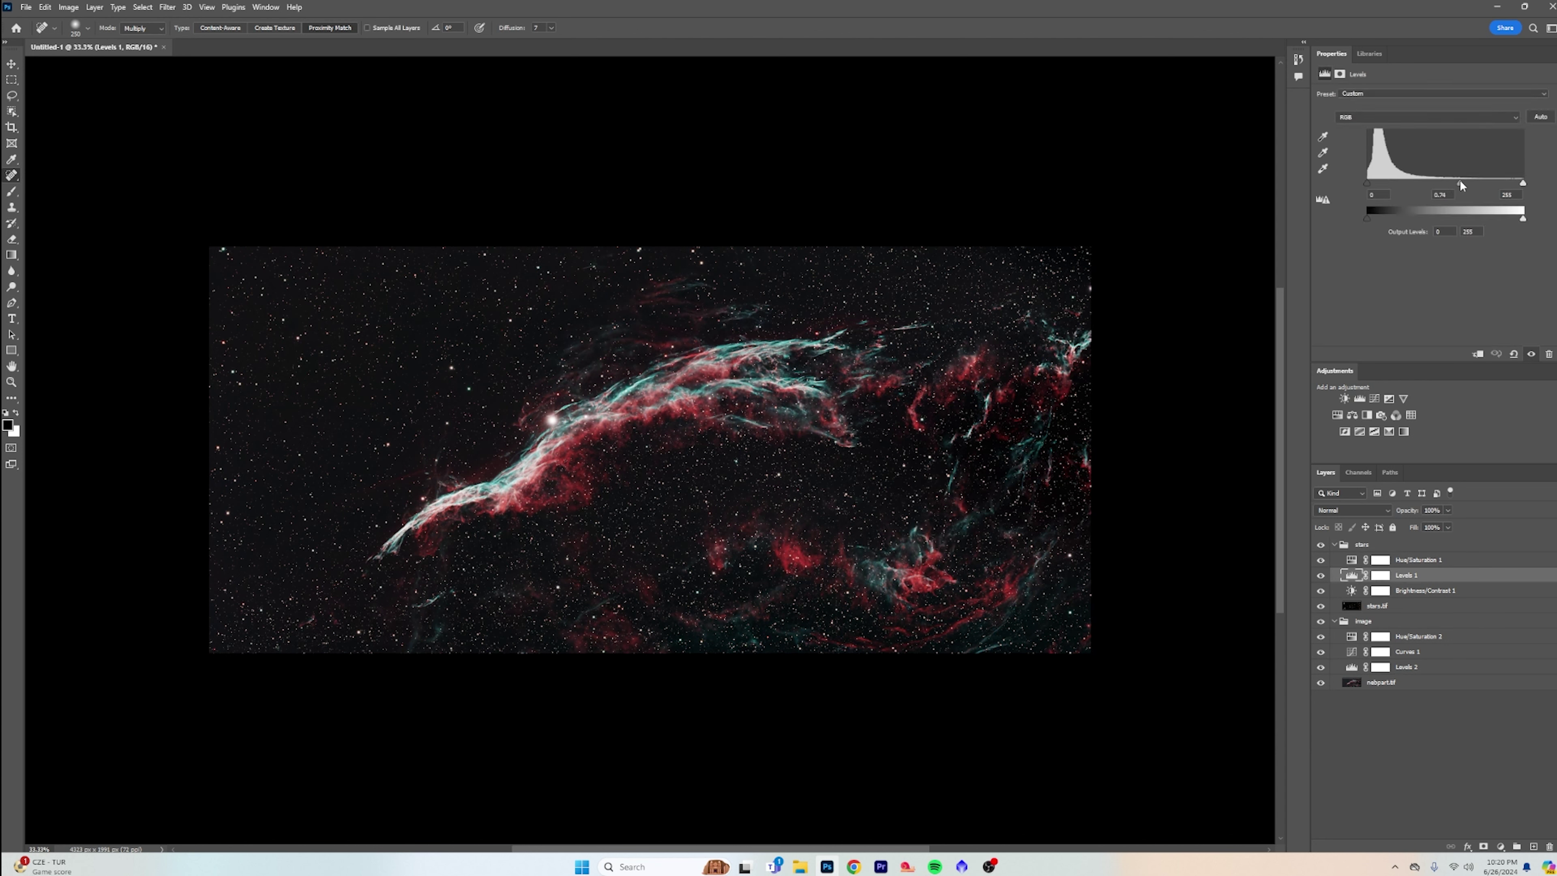
left_click_drag(1462, 182, 1476, 184)
left_click(1423, 561)
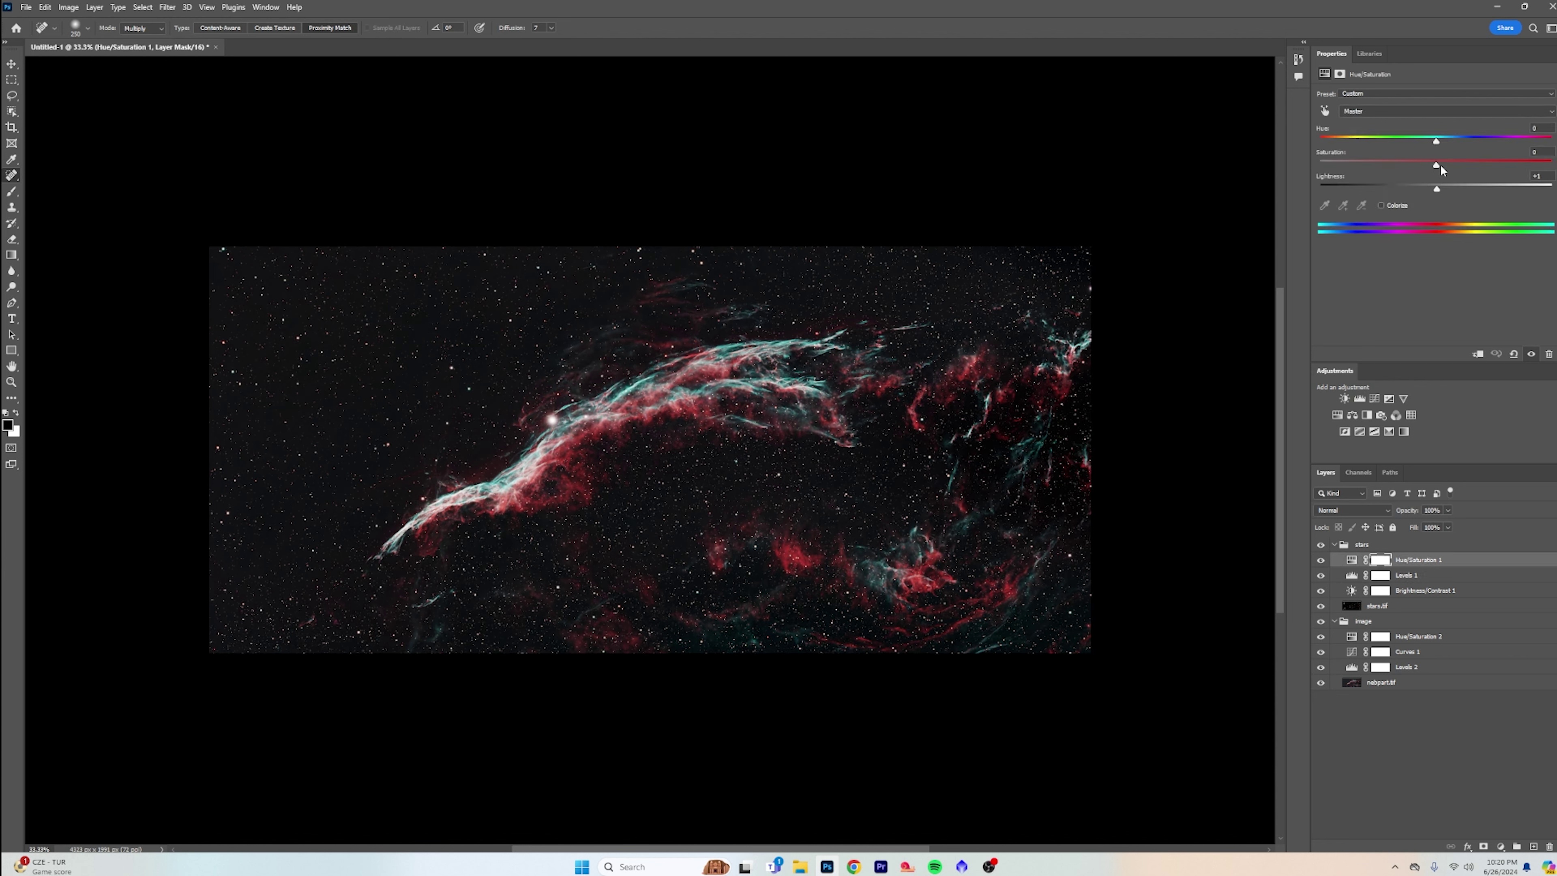
left_click_drag(1438, 166, 1418, 167)
scroll(732, 525, "up", 1)
scroll(731, 526, "down", 1)
Step: In Camera Raw at 100%, try Exposure -0.15, Contrast -9, Highlights +16 and Temperature +3, then cancel
key("ctrl+shift+a")
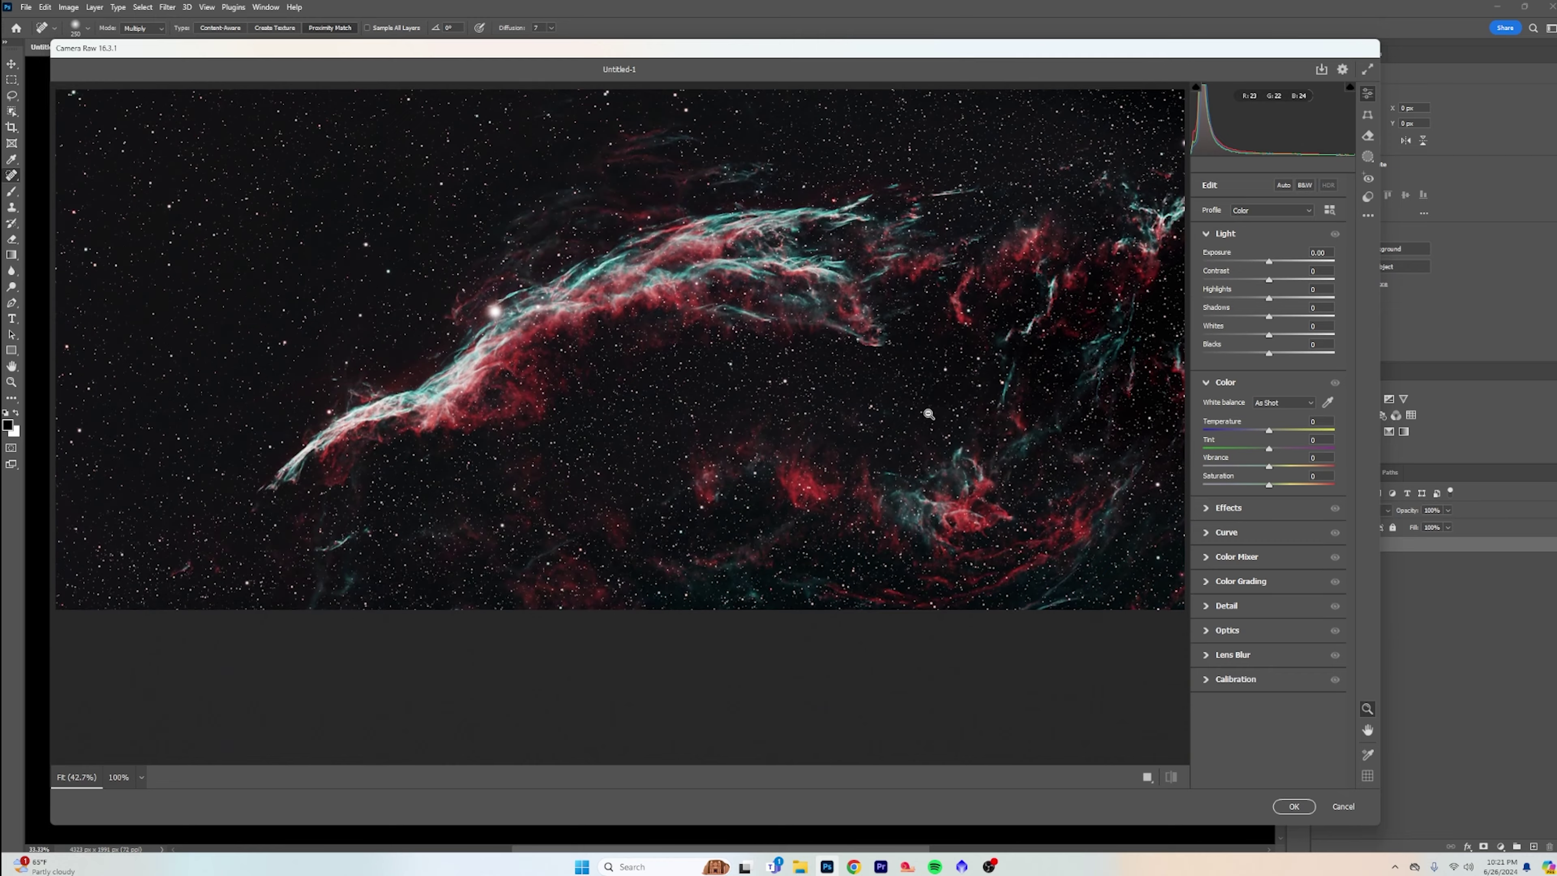
left_click(929, 416)
left_click(929, 413)
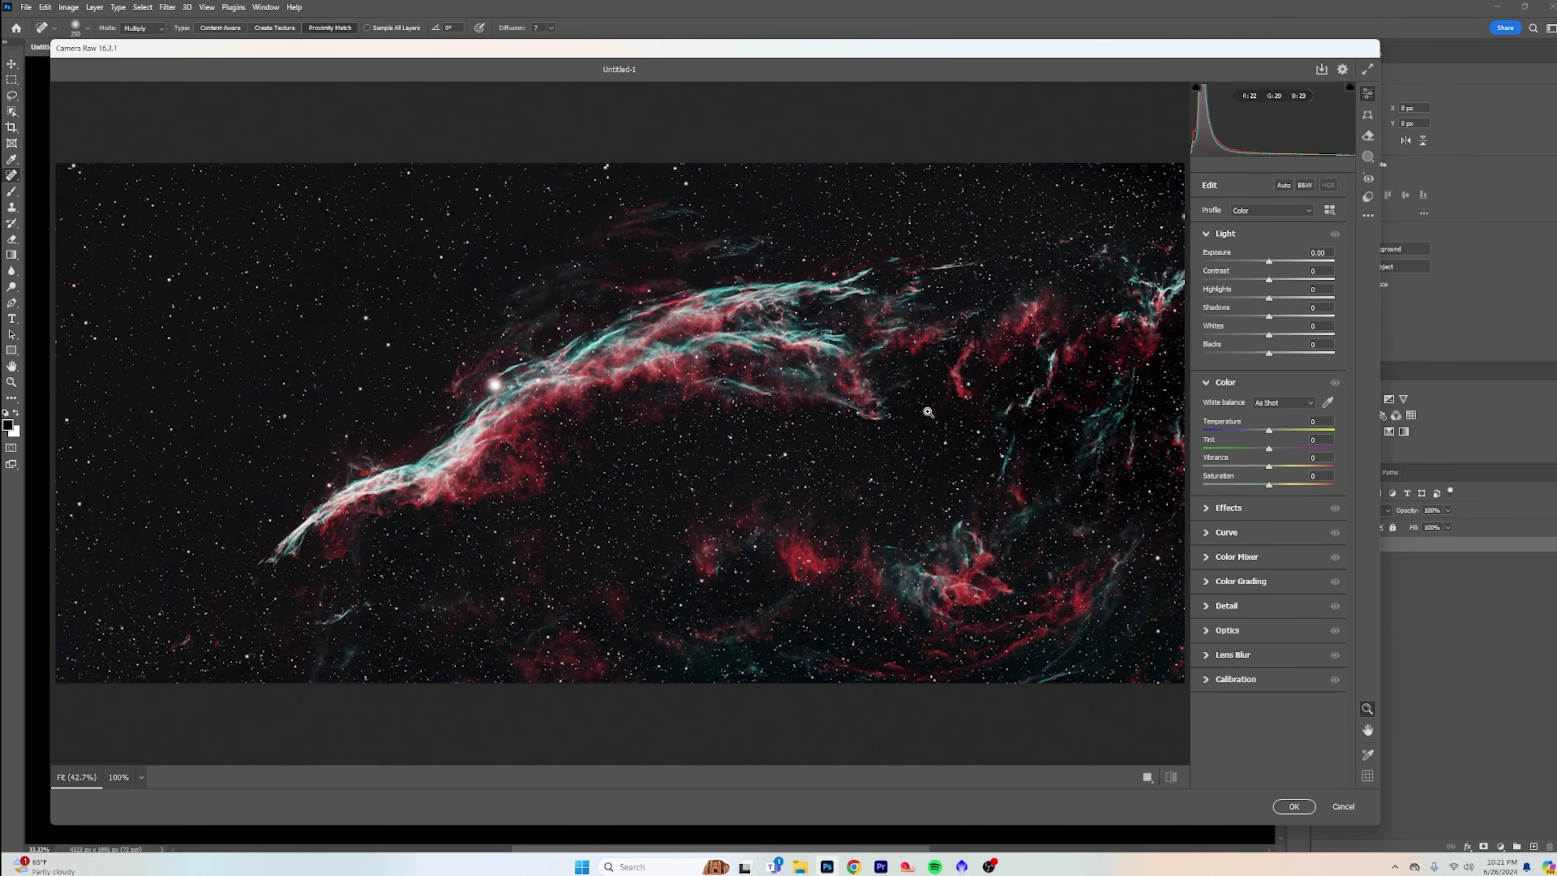
left_click(927, 412)
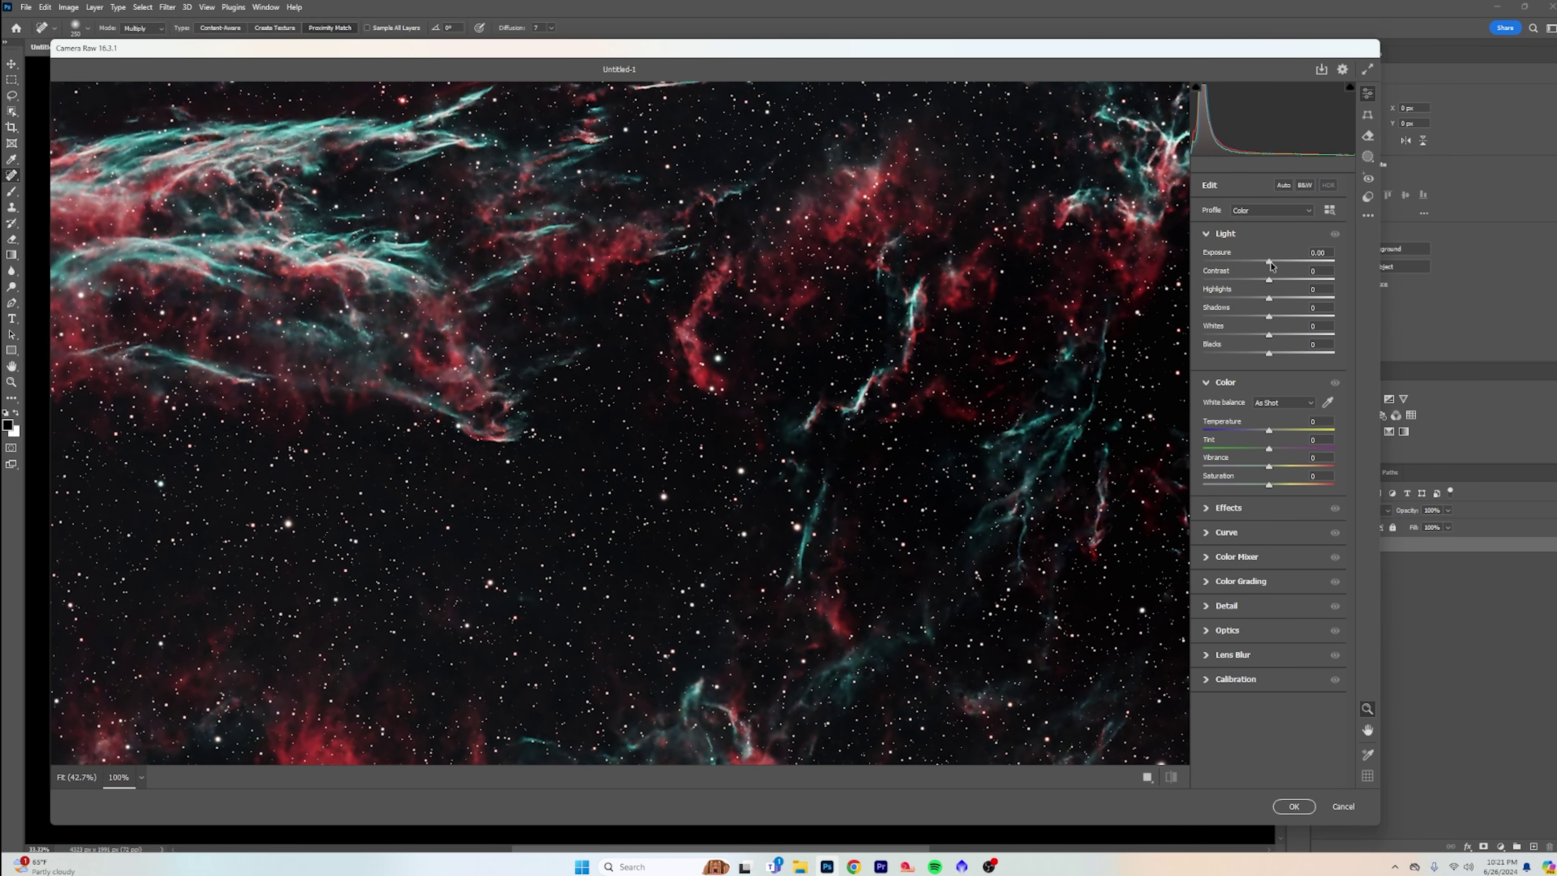
left_click_drag(1269, 262, 1280, 298)
left_click_drag(1269, 434, 1272, 433)
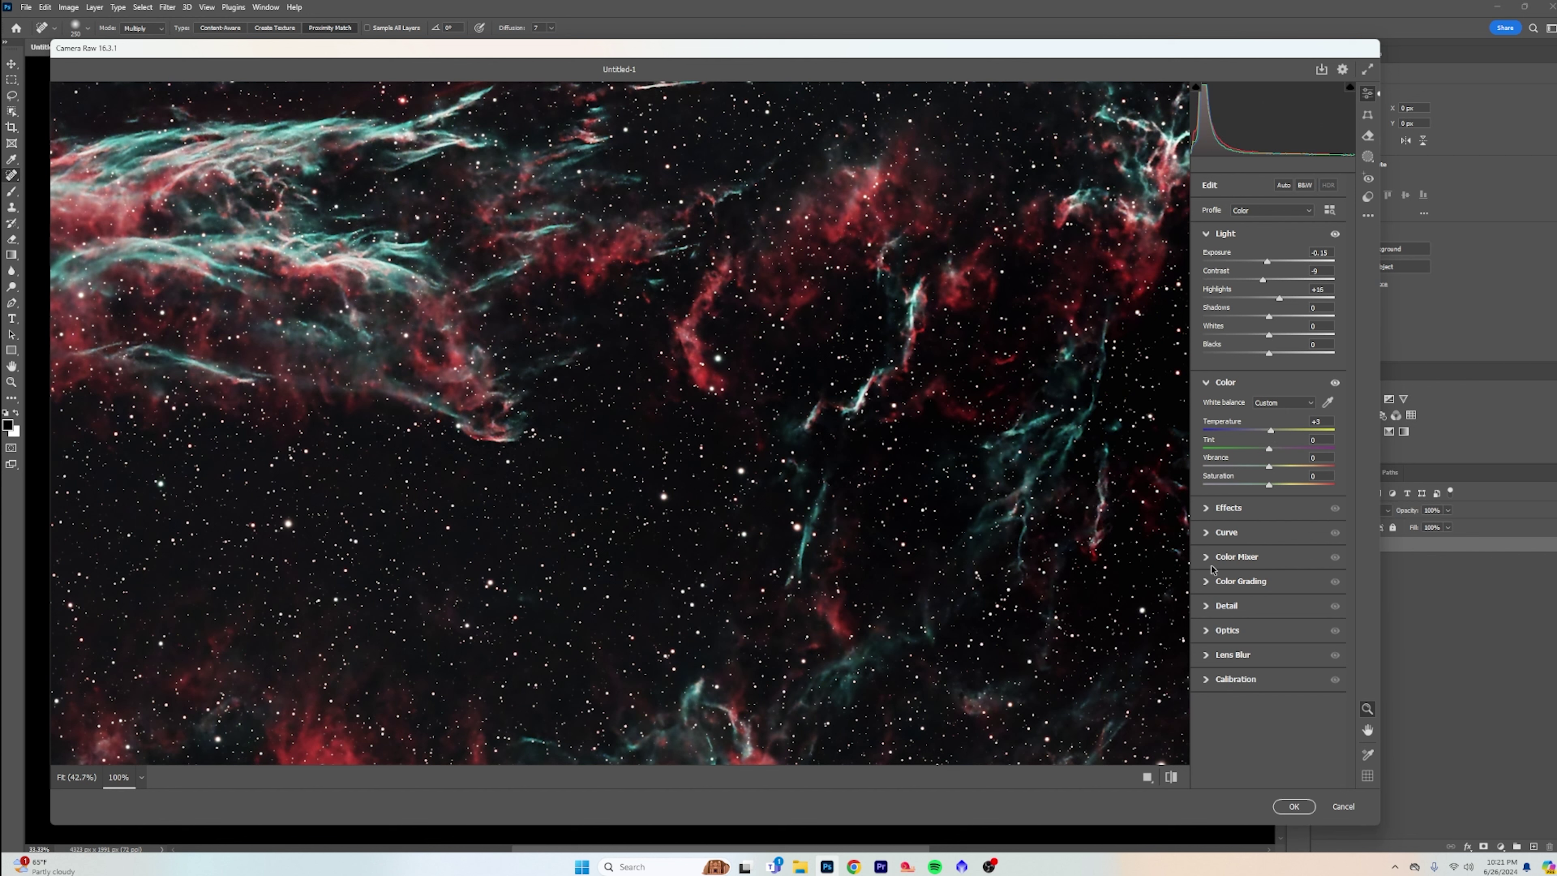
left_click(1220, 605)
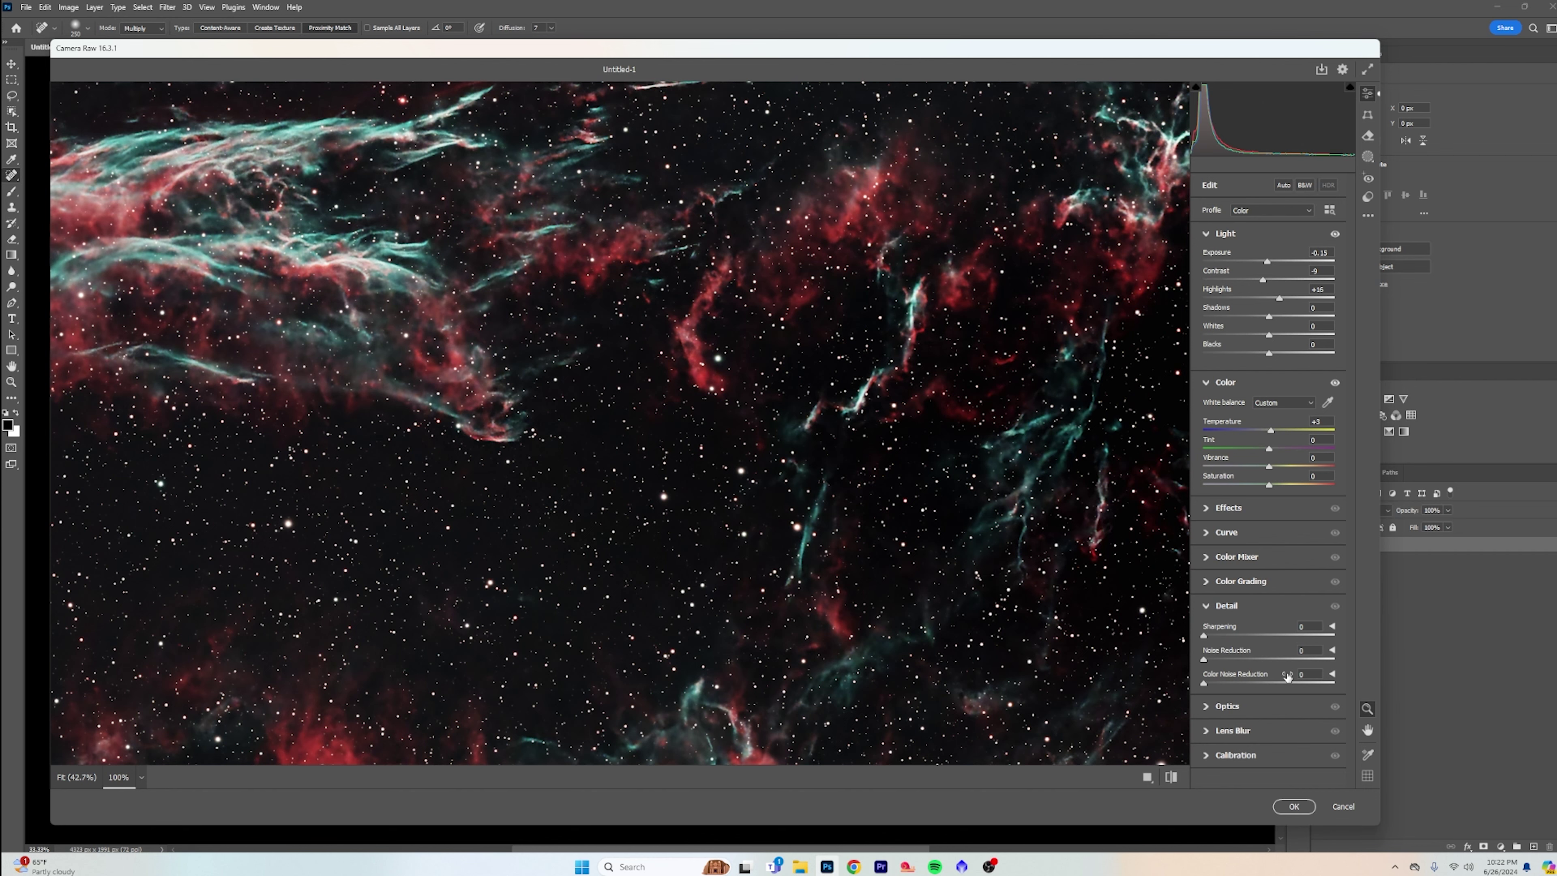
left_click(1343, 806)
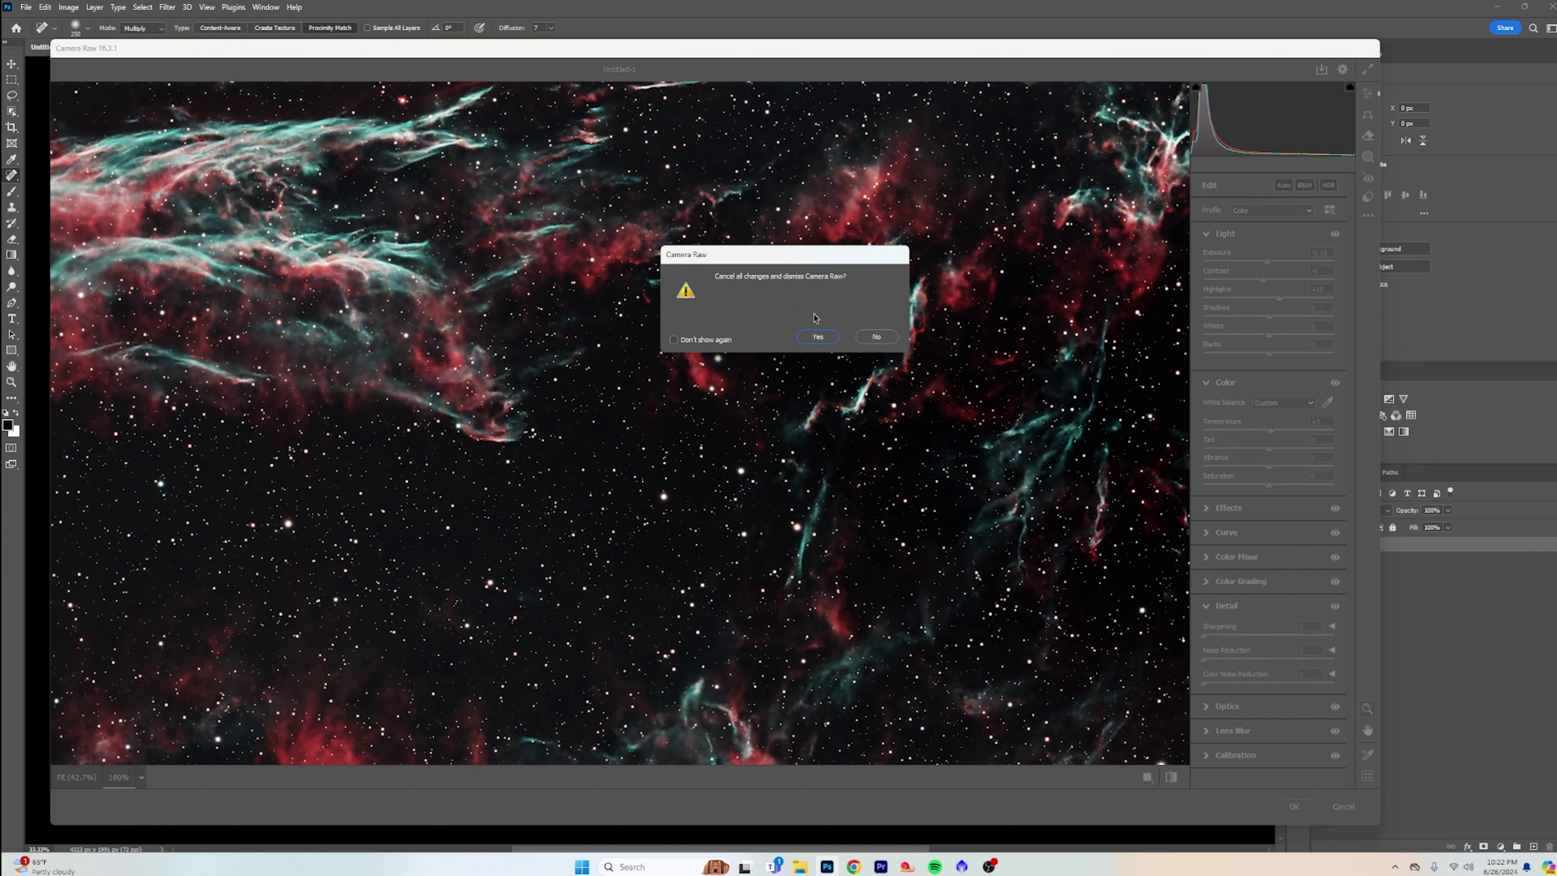
Step: Confirm discarding all Camera Raw changes to return to the combined nebula-and-stars image
left_click(822, 337)
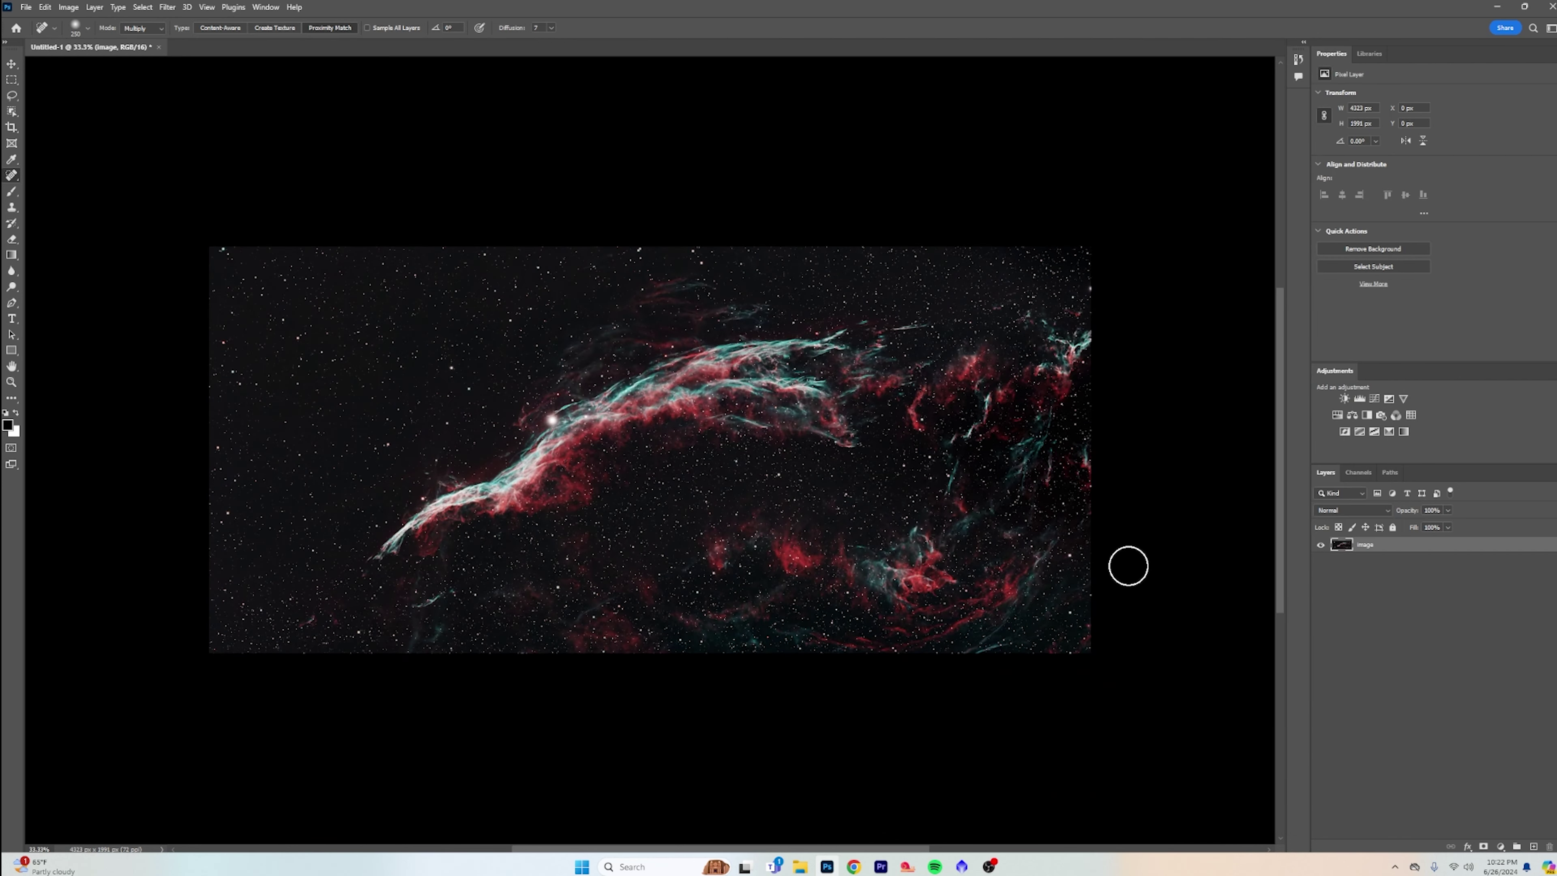